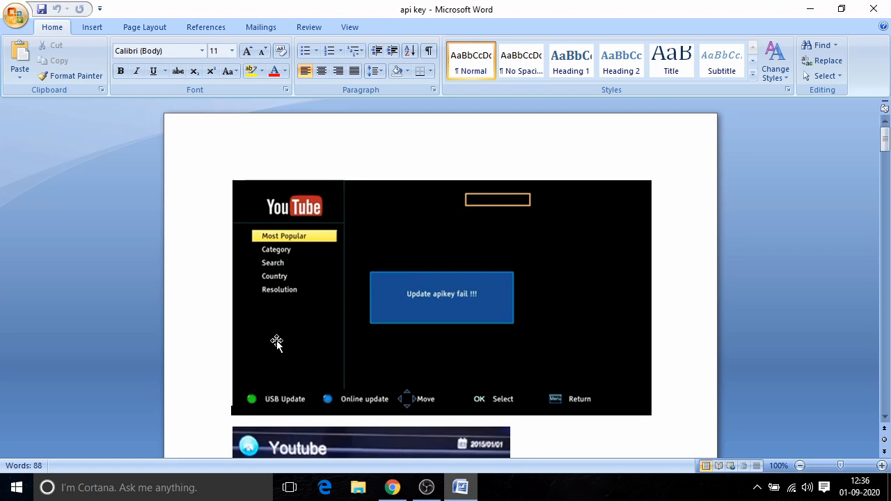
# - Examine the two screenshots of the YouTube API key update failures in the document
pyautogui.scroll(-1, 274, 340)
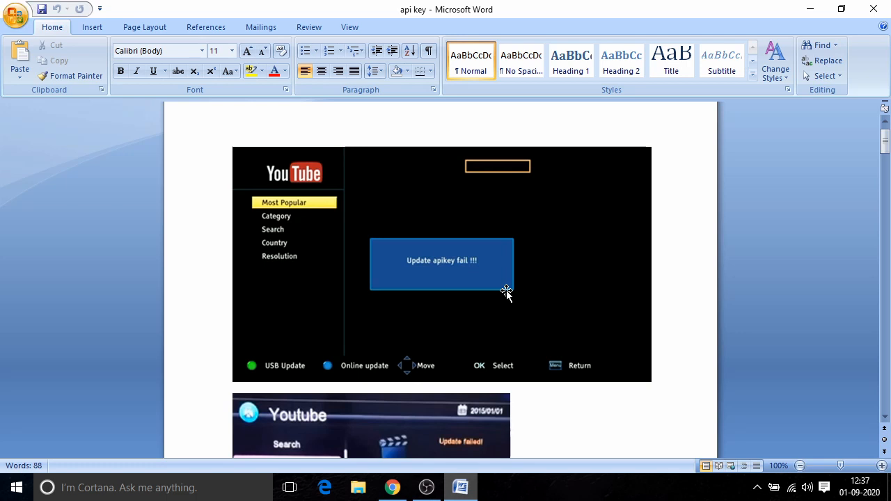
pyautogui.scroll(-5, 507, 294)
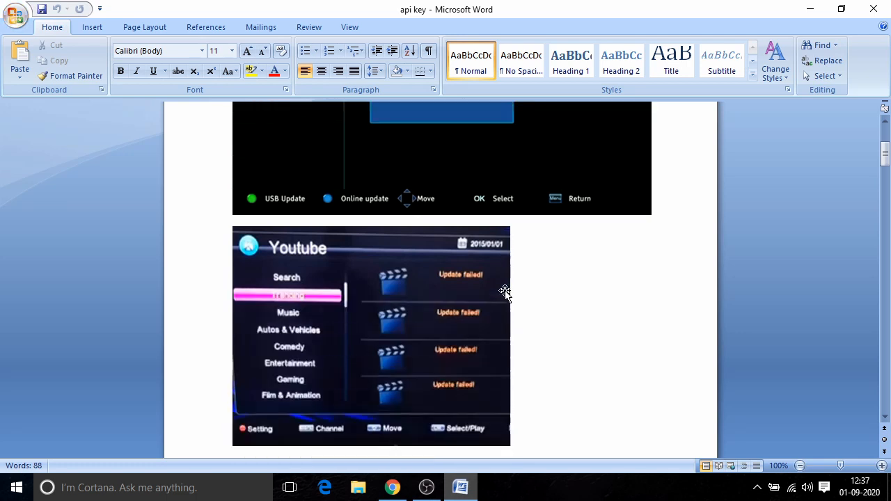
pyautogui.scroll(5, 506, 294)
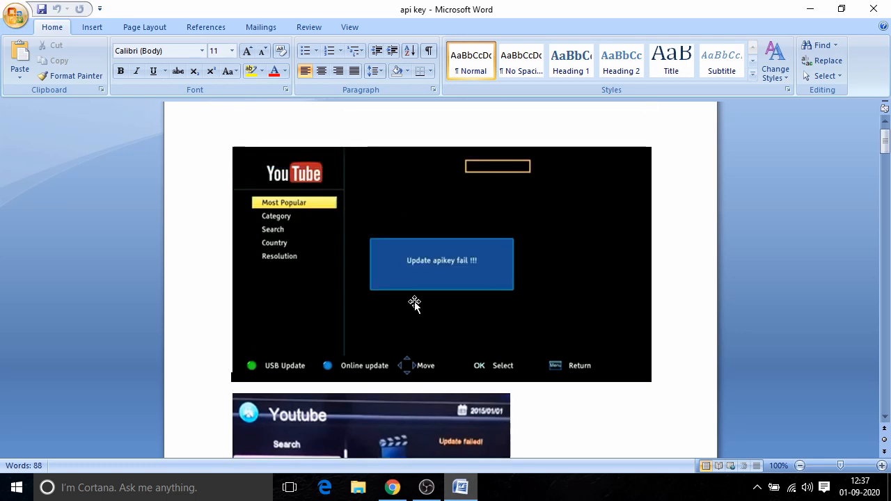
pyautogui.scroll(-4, 515, 232)
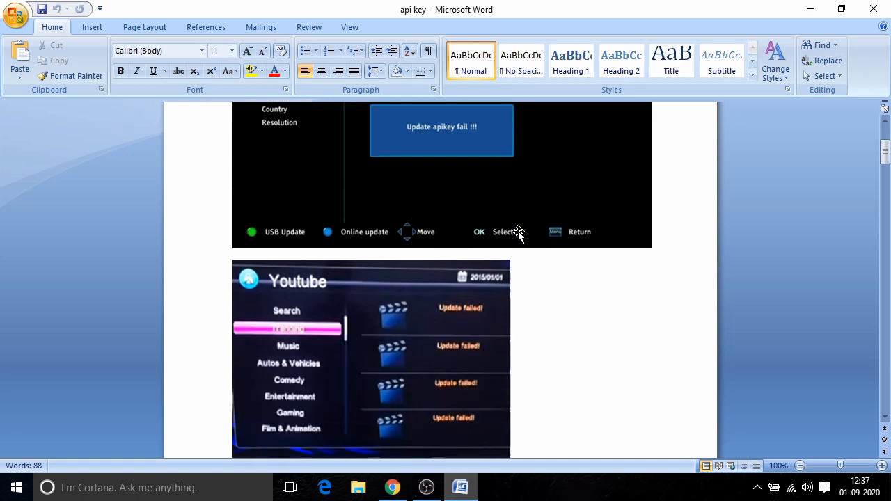
pyautogui.scroll(-2, 517, 233)
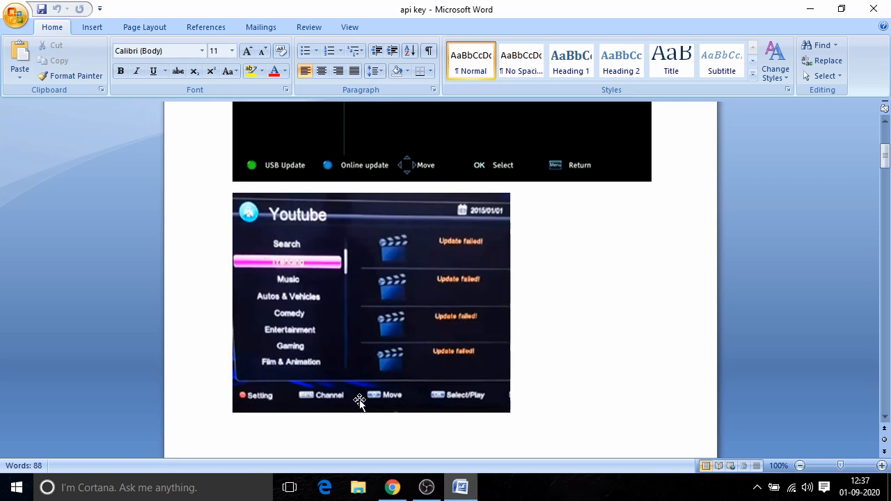
pyautogui.scroll(2, 489, 331)
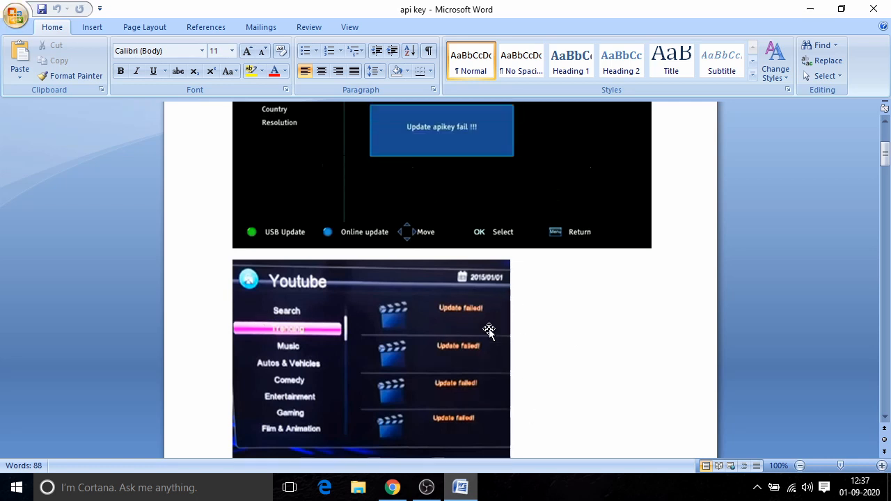
pyautogui.scroll(3, 489, 330)
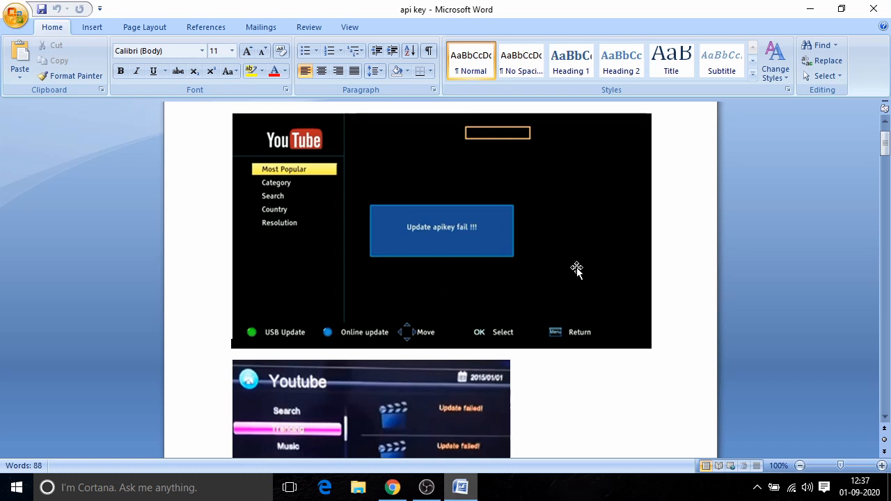
pyautogui.scroll(-4, 577, 270)
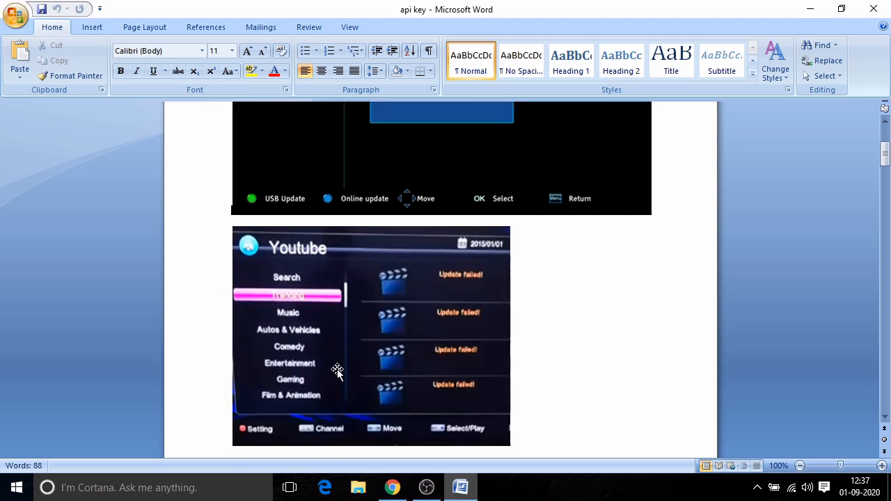
pyautogui.scroll(5, 261, 432)
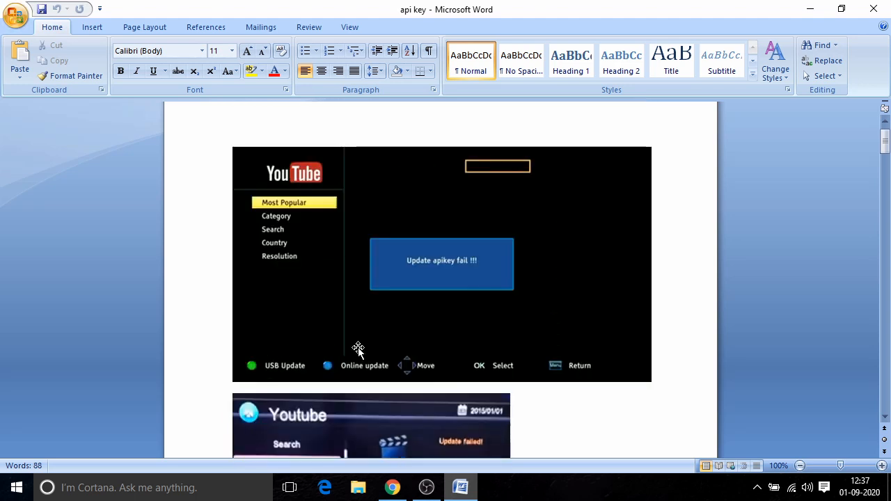
pyautogui.scroll(-6, 357, 348)
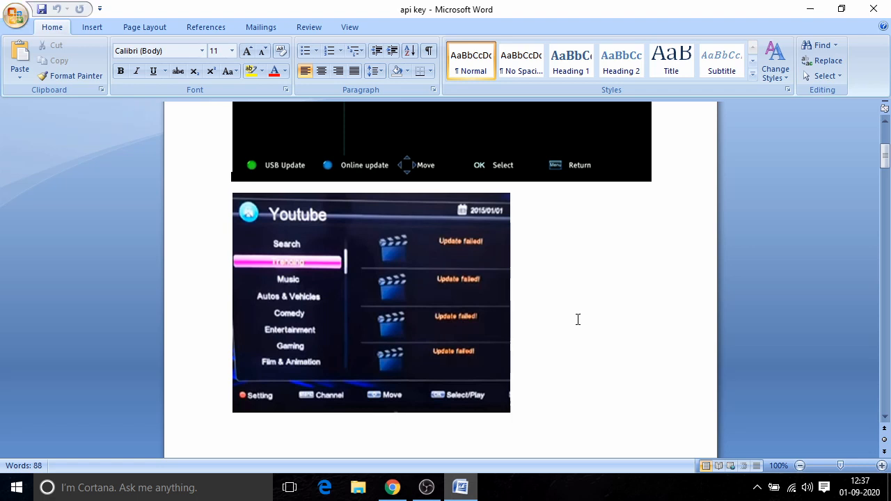
# - Select and copy the Google developers console link above the numbered instructions in the document
pyautogui.scroll(-3, 578, 319)
pyautogui.scroll(-1, 578, 320)
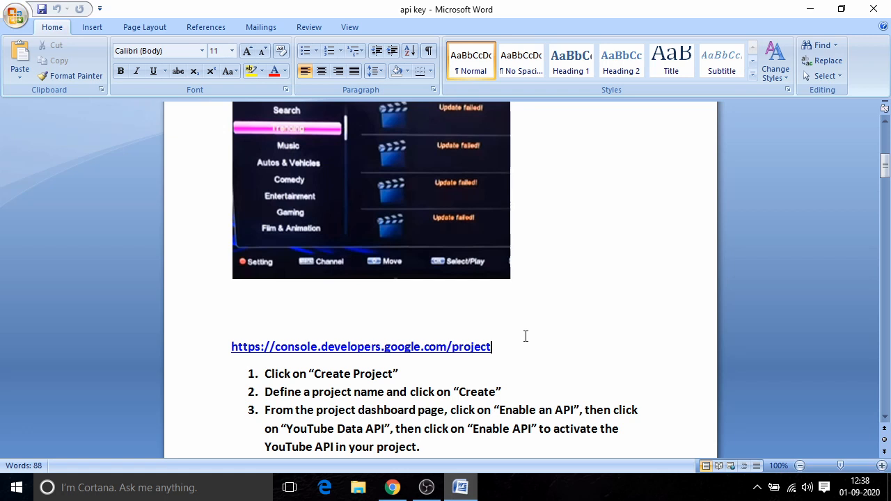
pyautogui.click(502, 346)
pyautogui.moveTo(485, 350); pyautogui.dragTo(228, 348)
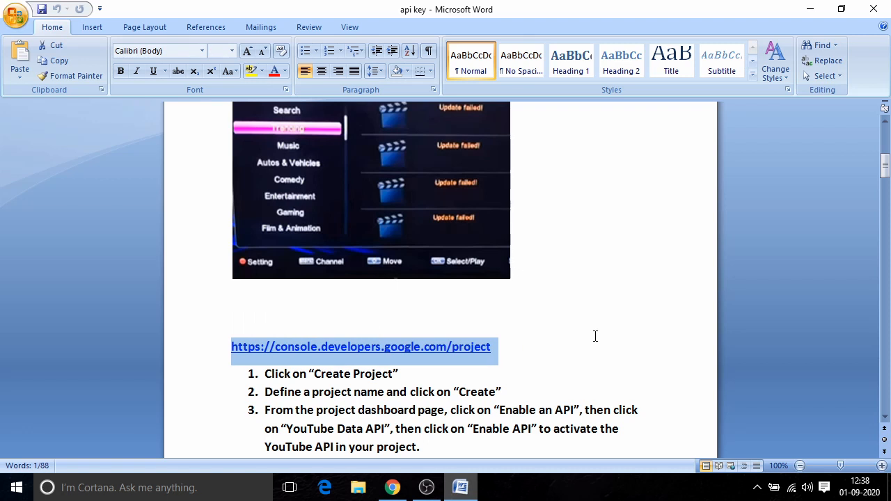
pyautogui.click(518, 353)
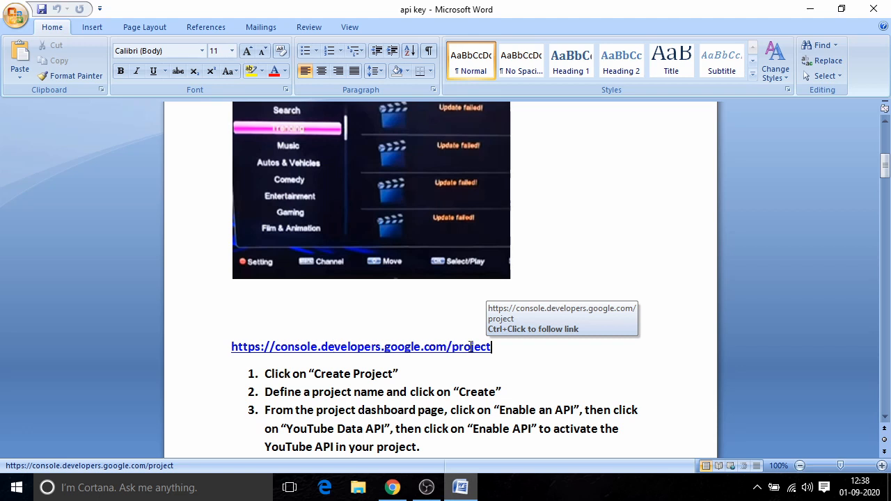
pyautogui.moveTo(502, 346); pyautogui.dragTo(231, 351)
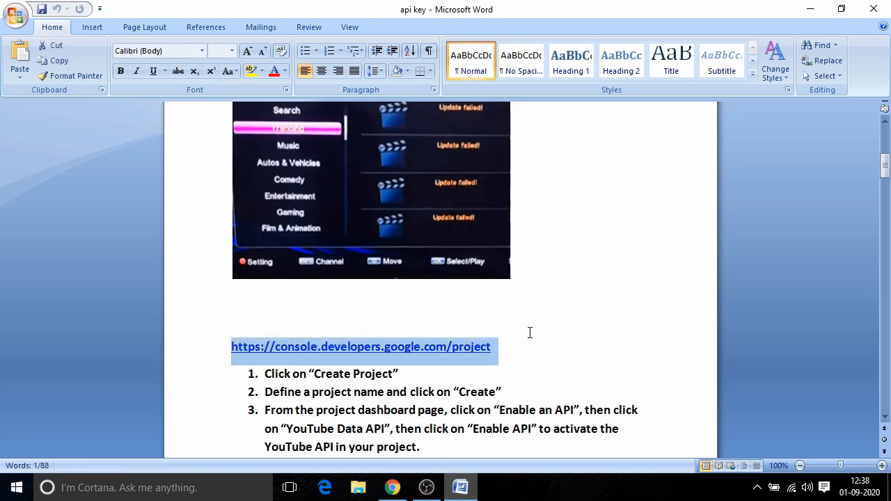
pyautogui.hotkey('alt', 'Tab')
pyautogui.click(253, 38)
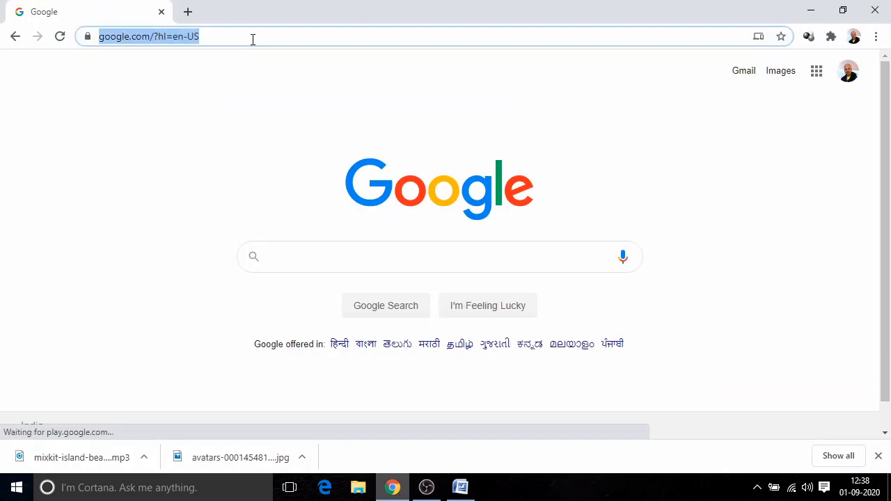
pyautogui.write('https://console.developers.google.com/project')
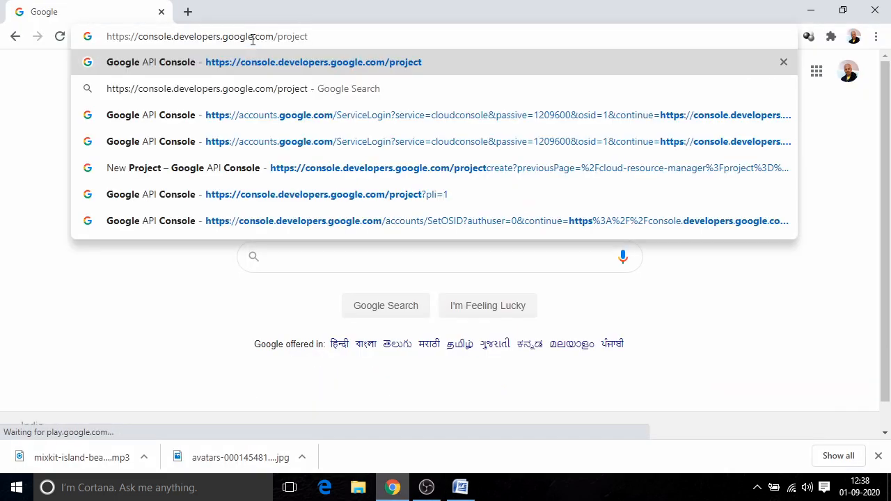
pyautogui.press('Return')
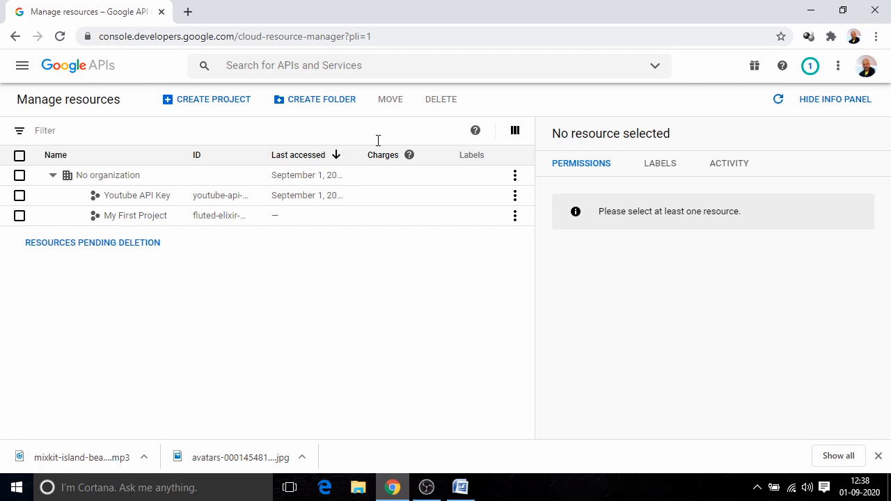
# - Create a new project named "Youtube Working 41335" with no organization as its location
pyautogui.click(223, 103)
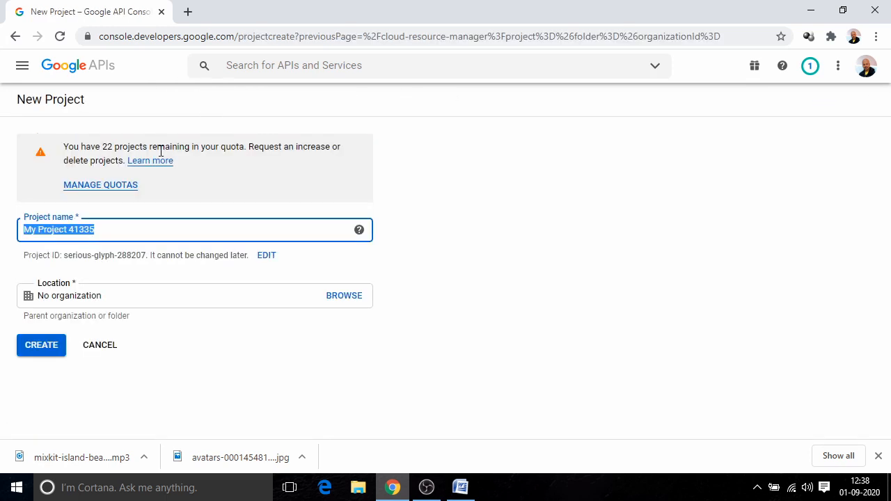
pyautogui.click(66, 231)
pyautogui.moveTo(101, 230); pyautogui.dragTo(2, 236)
pyautogui.click(71, 231)
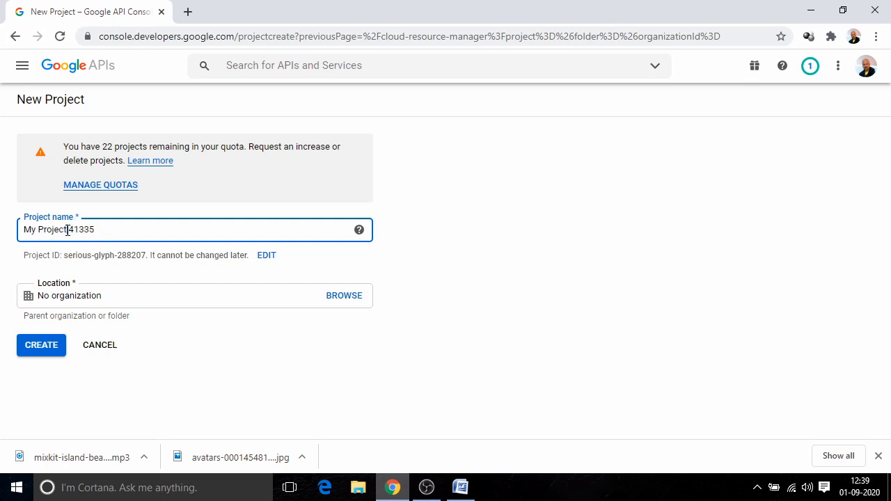
pyautogui.moveTo(68, 230); pyautogui.dragTo(1, 236)
pyautogui.write('Youtube')
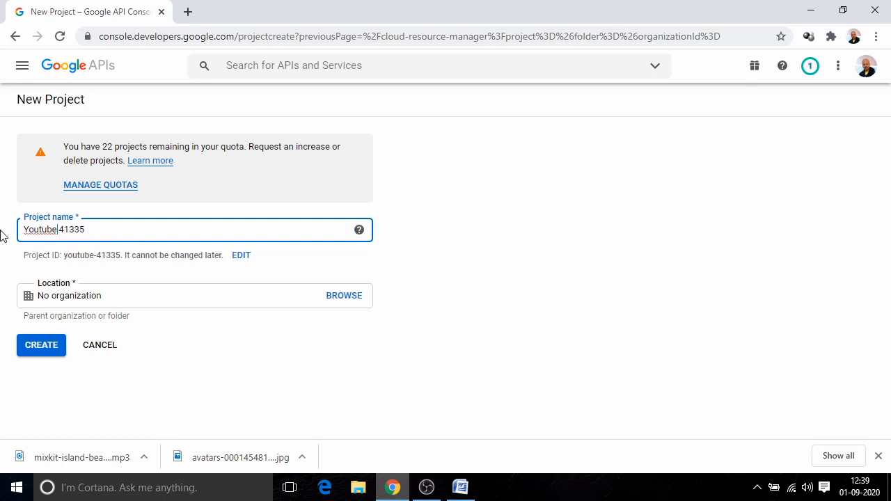
pyautogui.write(' Working')
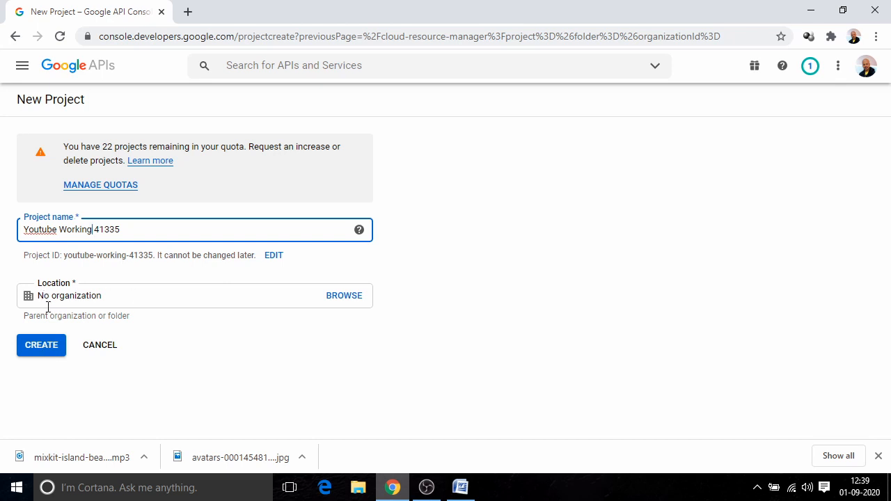
pyautogui.click(43, 348)
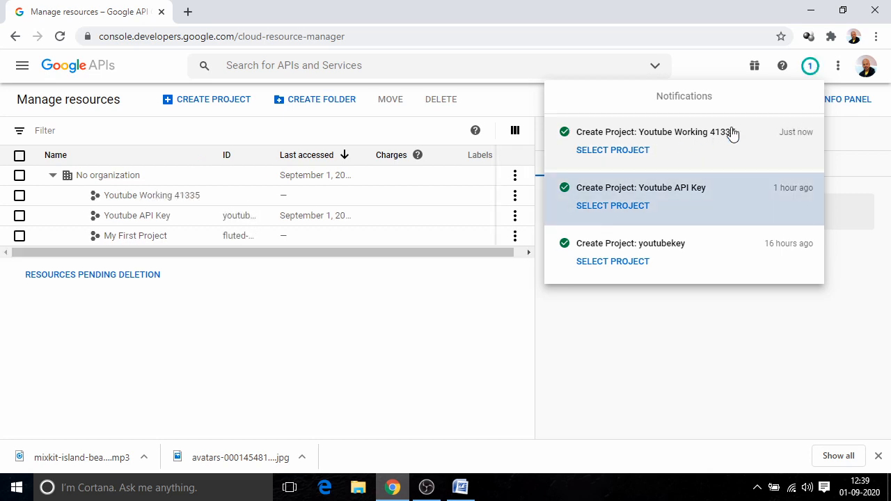
# - Select the Youtube Working 41335 project and go through its APIs overview to the API Library
pyautogui.click(608, 150)
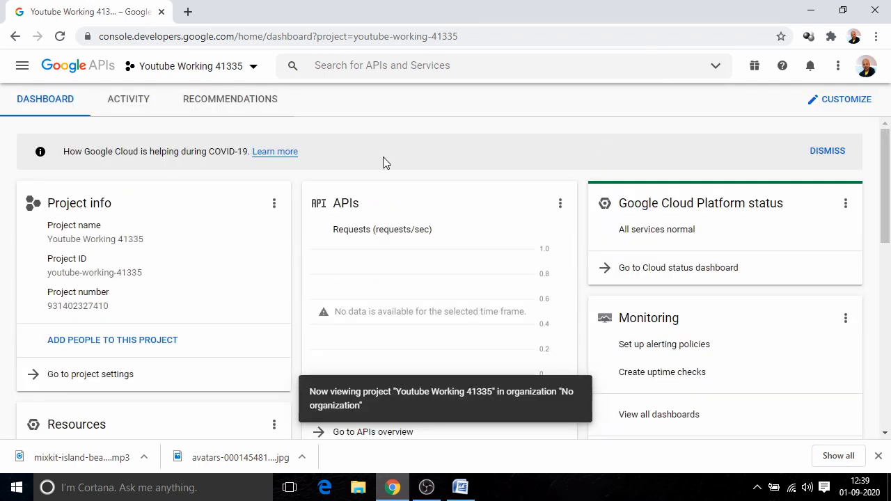
pyautogui.scroll(-2, 340, 220)
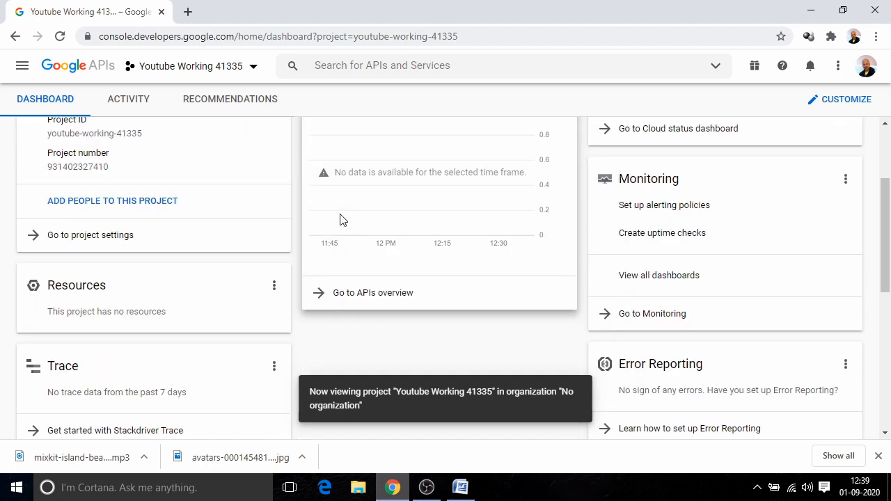
pyautogui.click(374, 293)
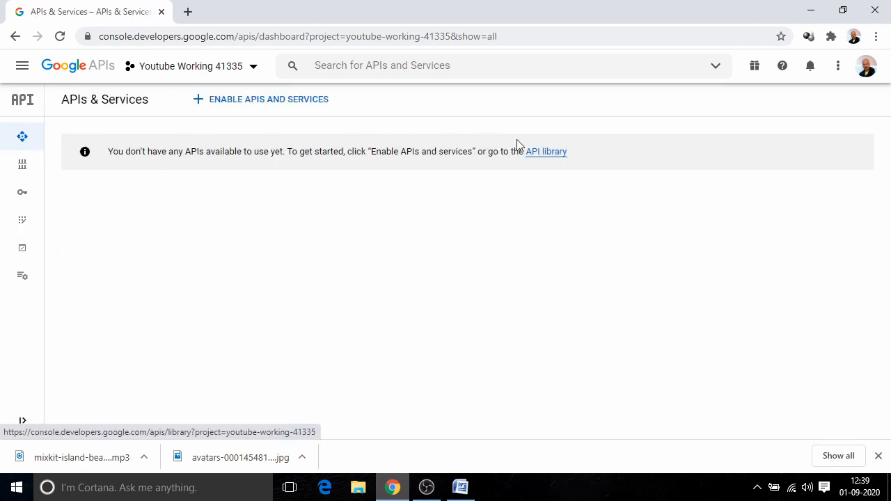
pyautogui.click(245, 102)
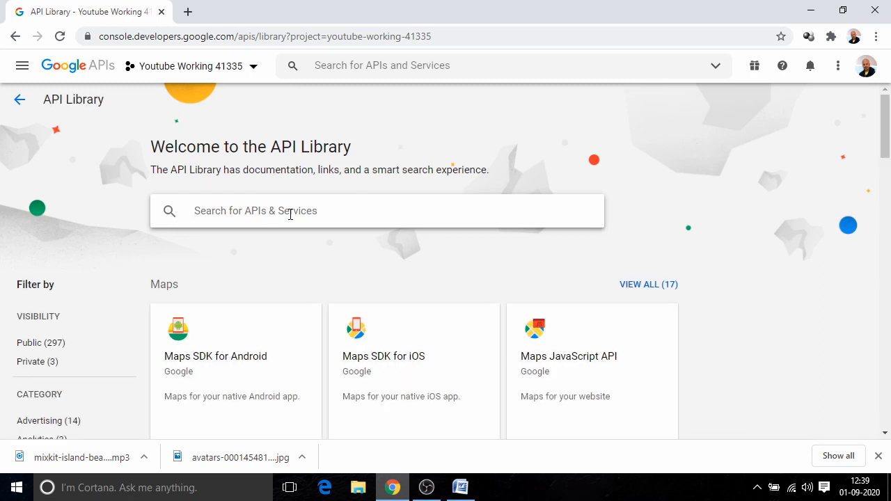
# - Search the API Library for "youtube"
pyautogui.scroll(-10, 290, 215)
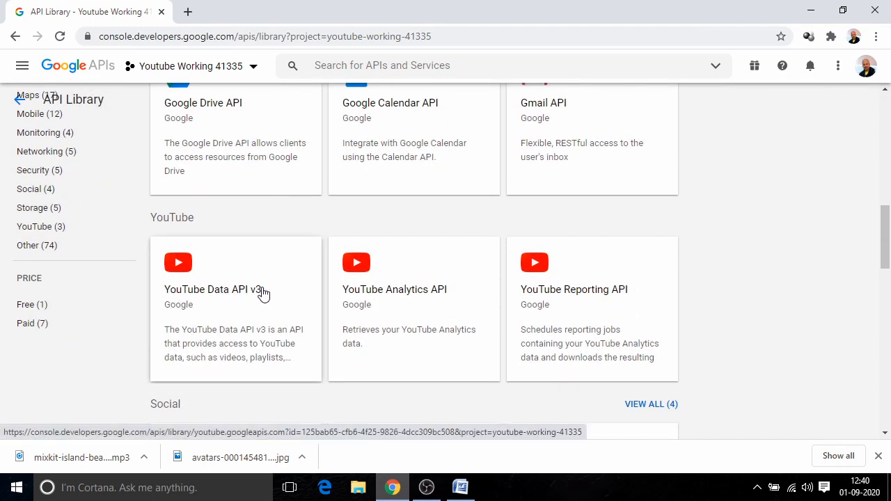
pyautogui.scroll(10, 272, 293)
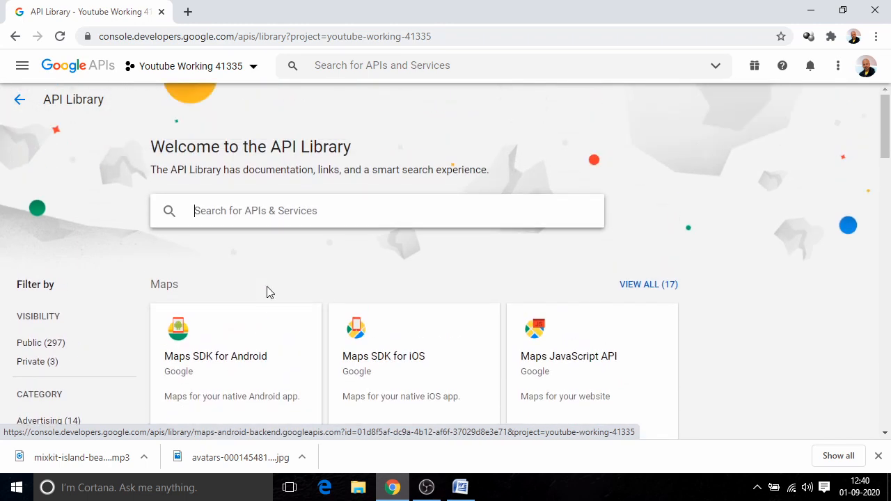
pyautogui.write('youub')
pyautogui.press('BackSpace')
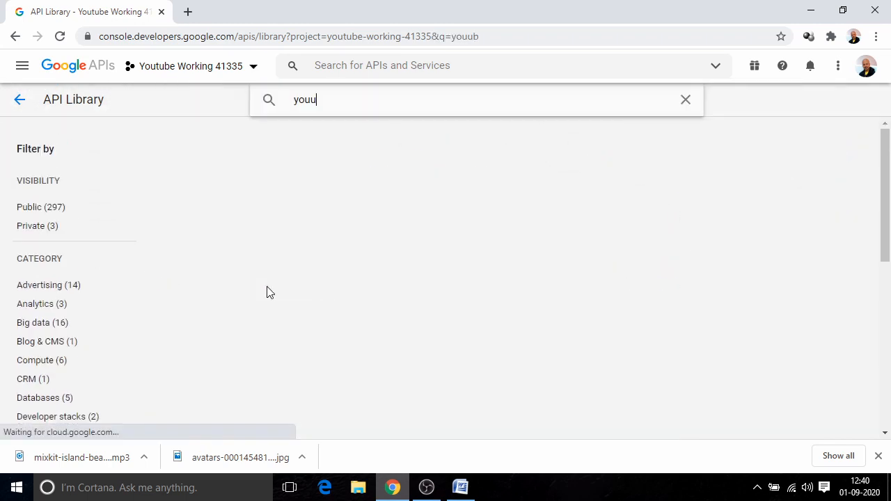
pyautogui.write('tb')
pyautogui.press('BackSpace')
pyautogui.press('BackSpace')
pyautogui.press('BackSpace')
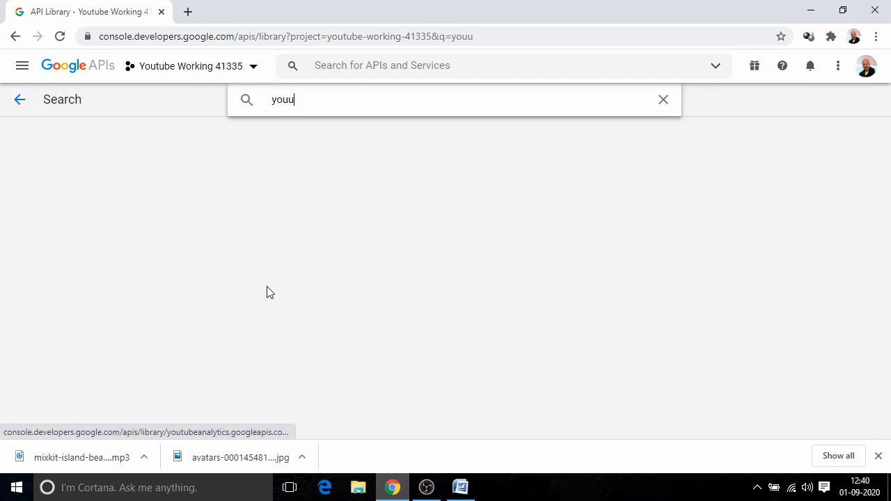
pyautogui.write('tube')
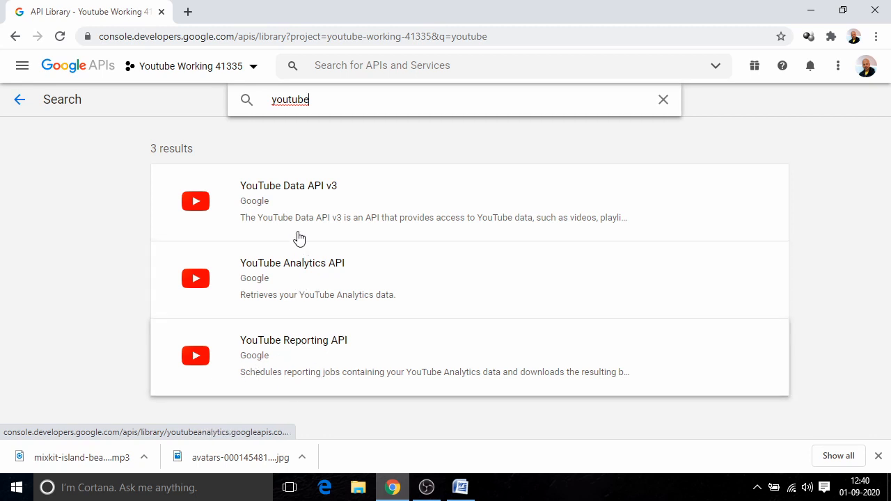
# - Open YouTube Data API v3 from the results and enable it for the project
pyautogui.click(346, 202)
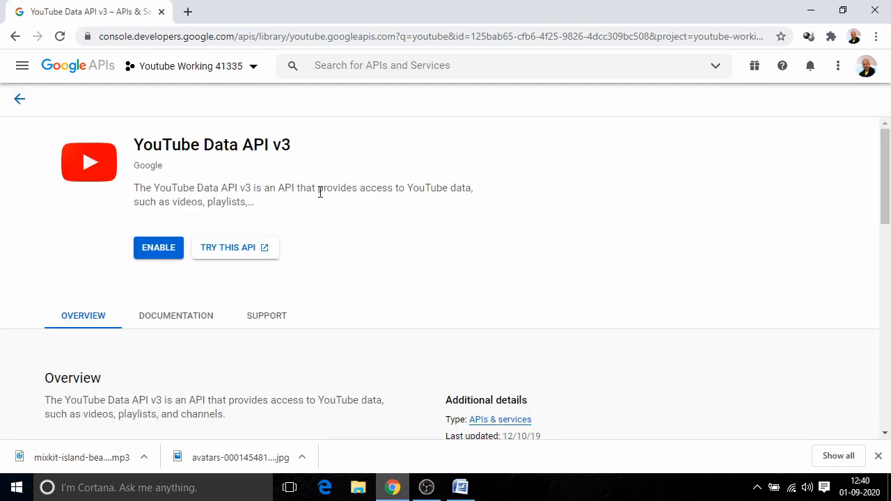
pyautogui.scroll(-2, 380, 180)
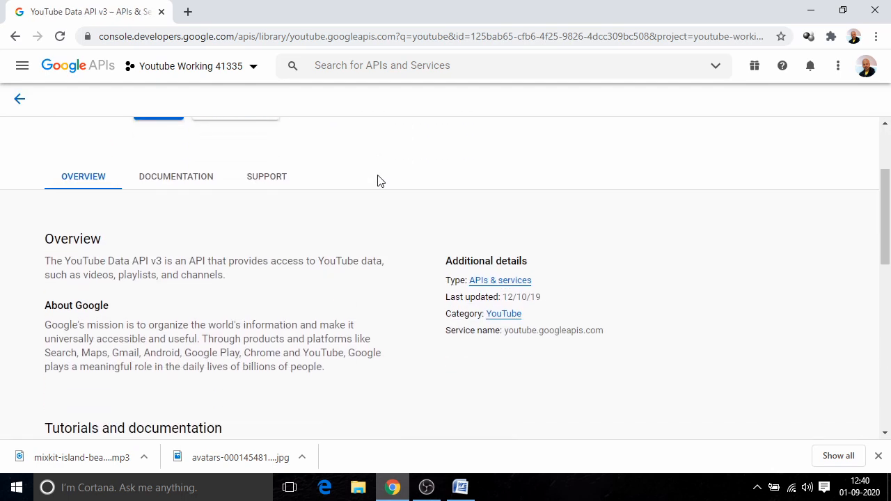
pyautogui.scroll(2, 380, 180)
pyautogui.click(156, 248)
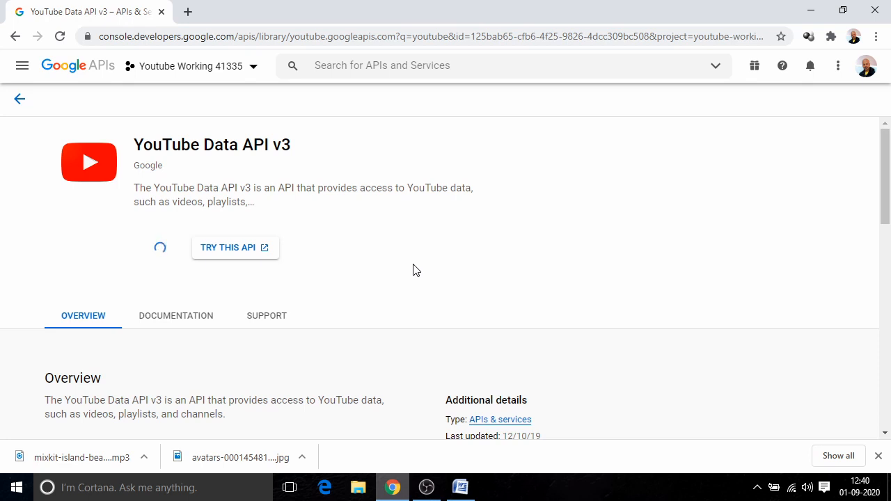
pyautogui.scroll(-4, 412, 270)
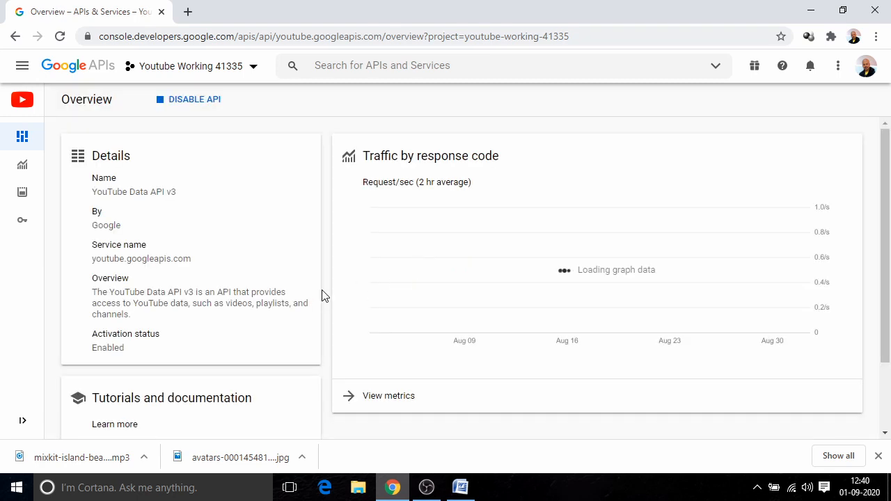
# - Open the Credentials page of YouTube Data API v3 and look over its API Keys and OAuth 2.0 Client IDs sections
pyautogui.scroll(-3, 322, 296)
pyautogui.scroll(3, 322, 296)
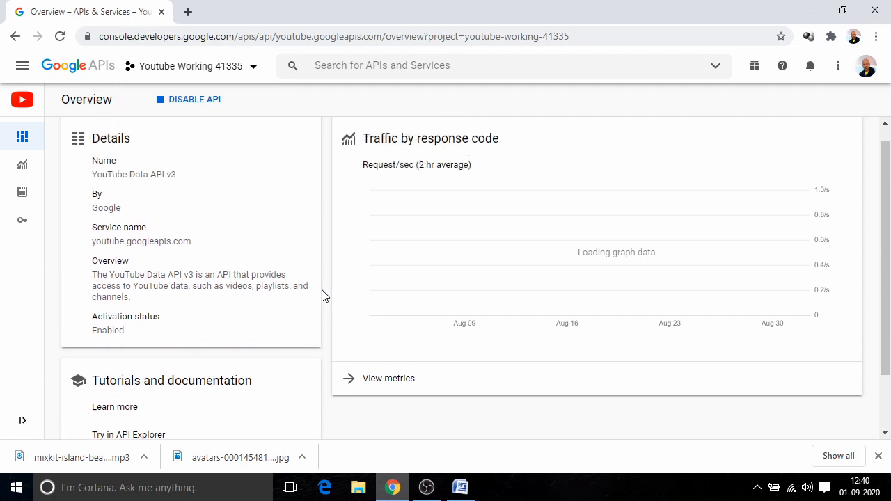
pyautogui.moveTo(16, 193)
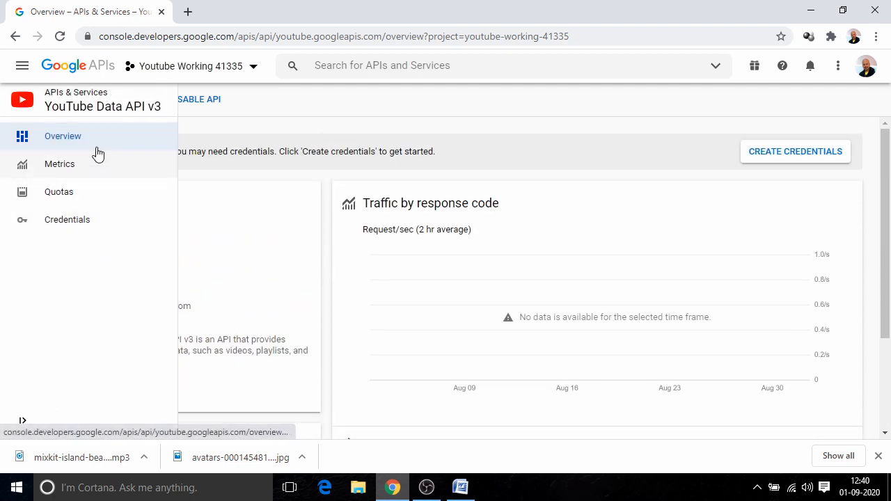
pyautogui.click(82, 221)
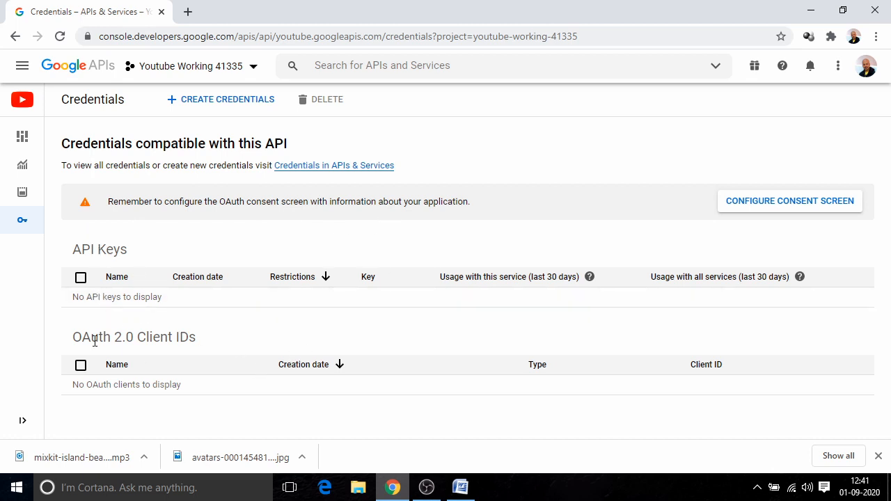
pyautogui.moveTo(84, 333); pyautogui.dragTo(223, 342)
pyautogui.click(229, 342)
pyautogui.moveTo(71, 245); pyautogui.dragTo(155, 248)
pyautogui.click(154, 249)
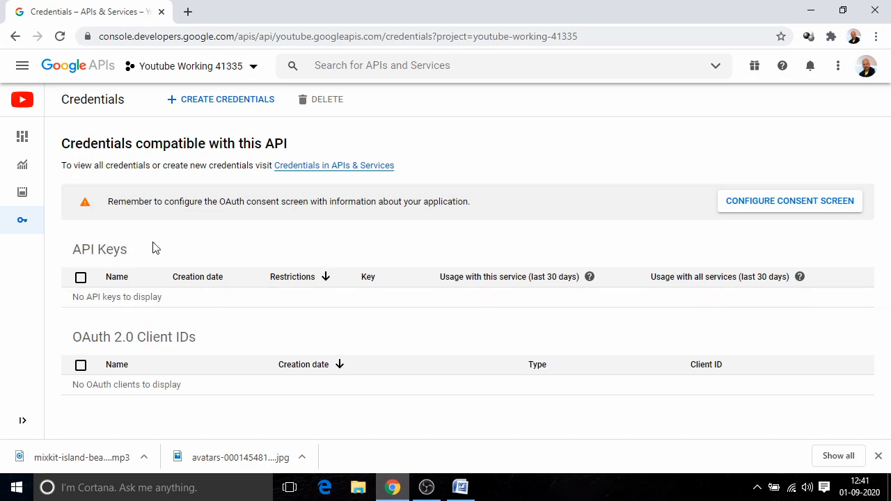
# - Create an API key credential, copy the generated key to the clipboard and close the confirmation
pyautogui.click(224, 104)
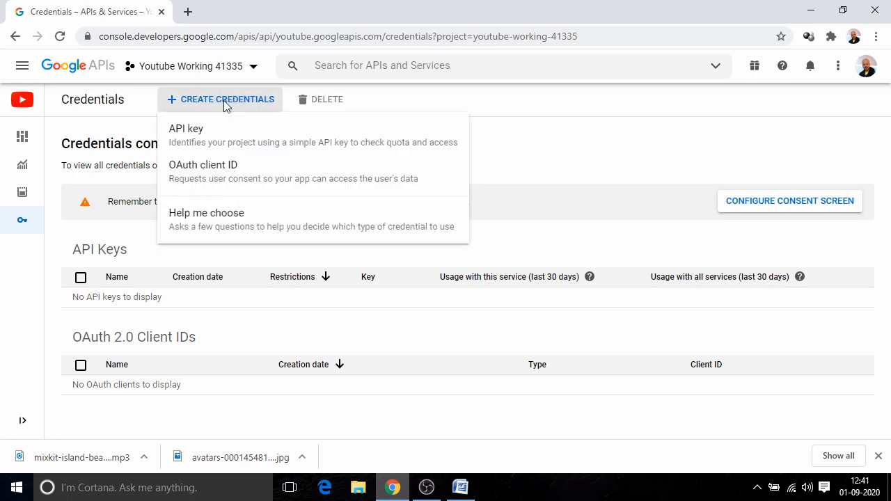
pyautogui.click(201, 134)
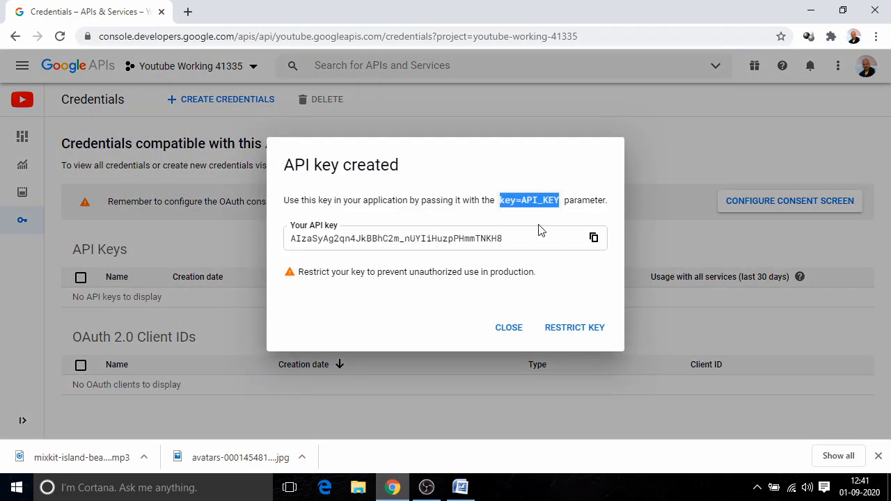
pyautogui.click(550, 237)
pyautogui.doubleClick(550, 238)
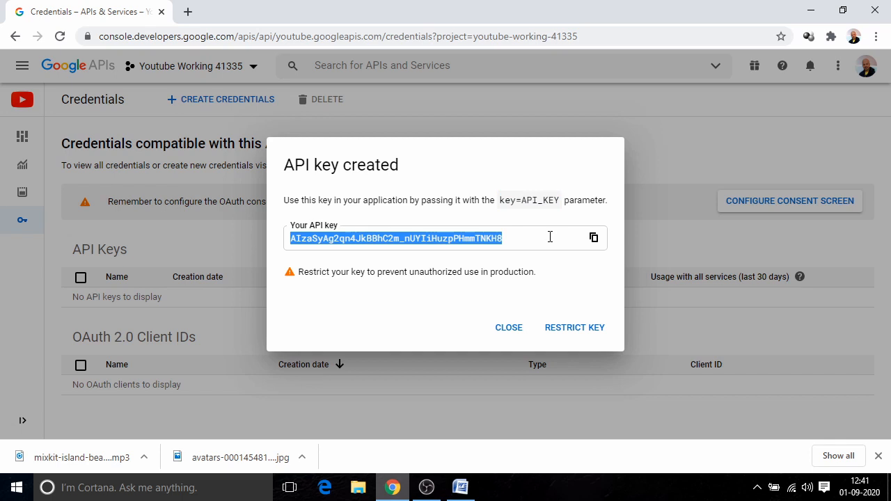
pyautogui.click(594, 239)
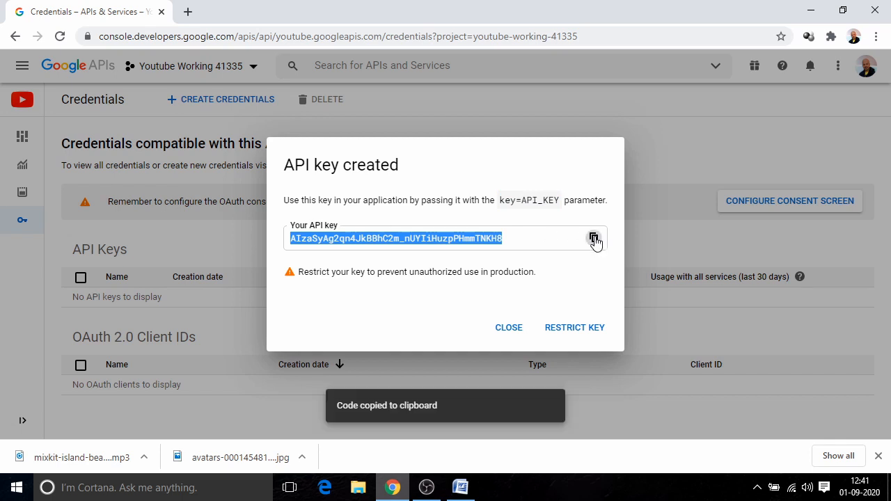
pyautogui.click(507, 328)
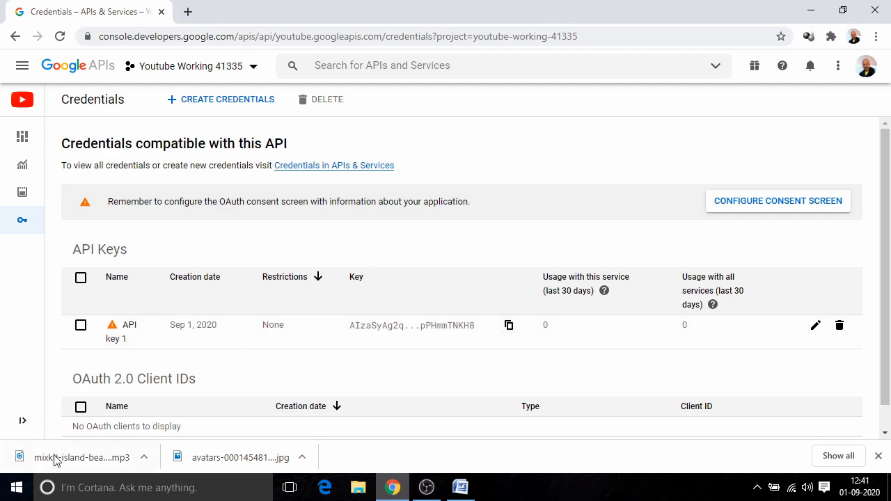
# - Open Notepad and paste the API key into a blank document
pyautogui.click(16, 487)
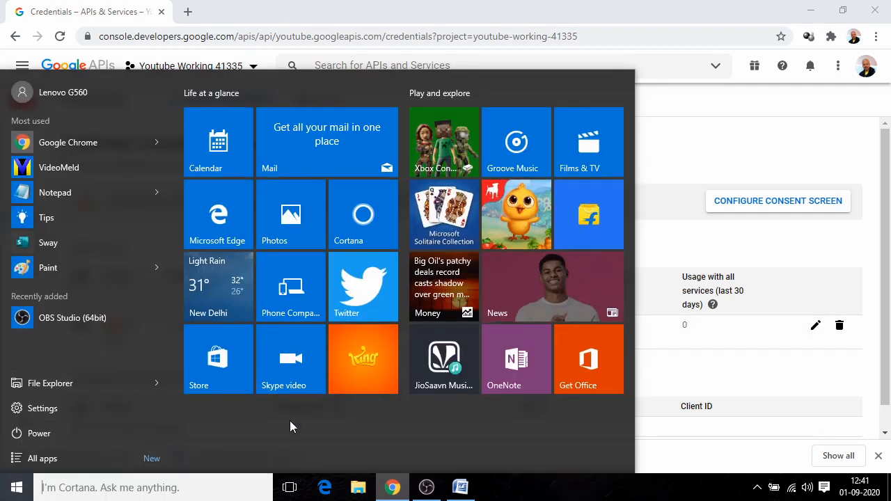
pyautogui.write('n')
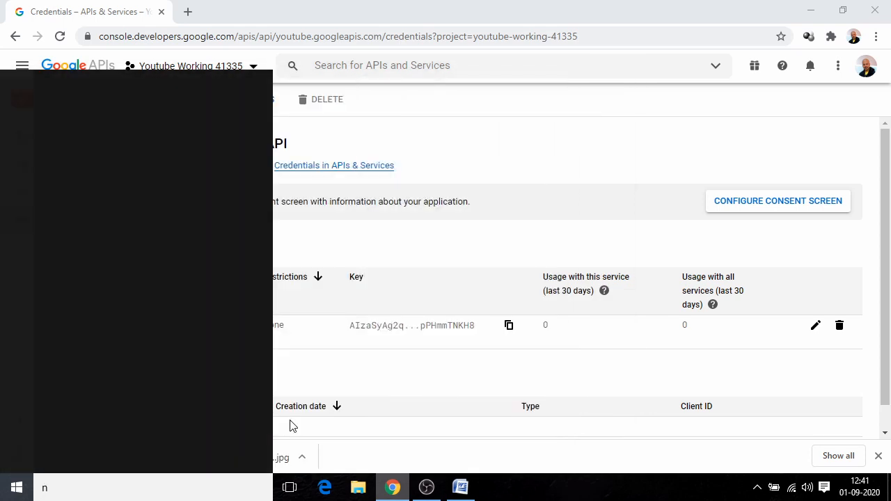
pyautogui.write('otepad')
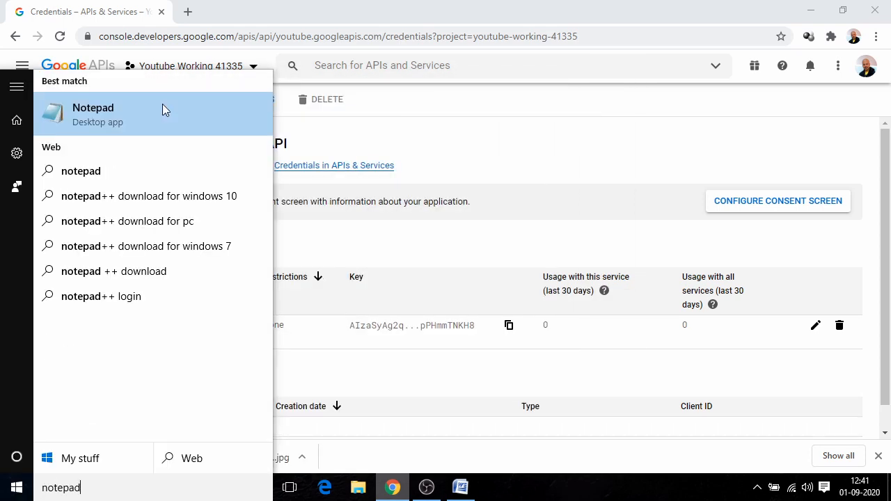
pyautogui.click(162, 110)
pyautogui.moveTo(242, 148); pyautogui.dragTo(508, 155)
pyautogui.hotkey('ctrl', 'v')
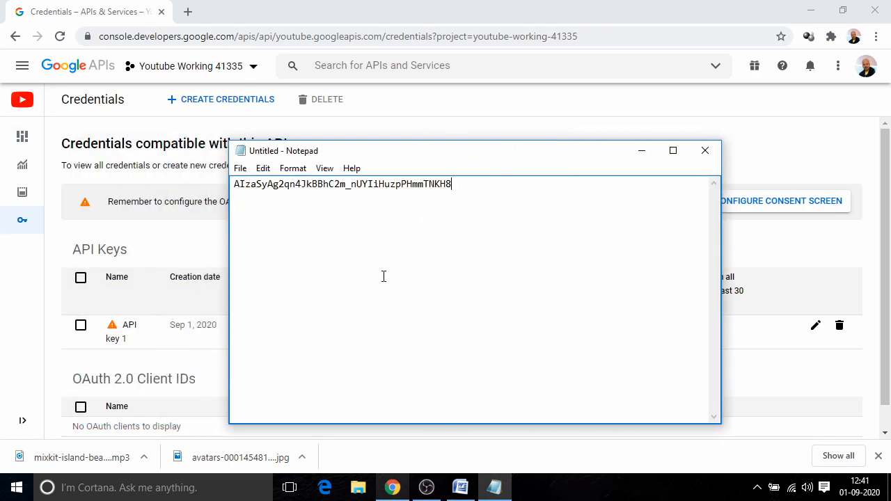
pyautogui.click(239, 167)
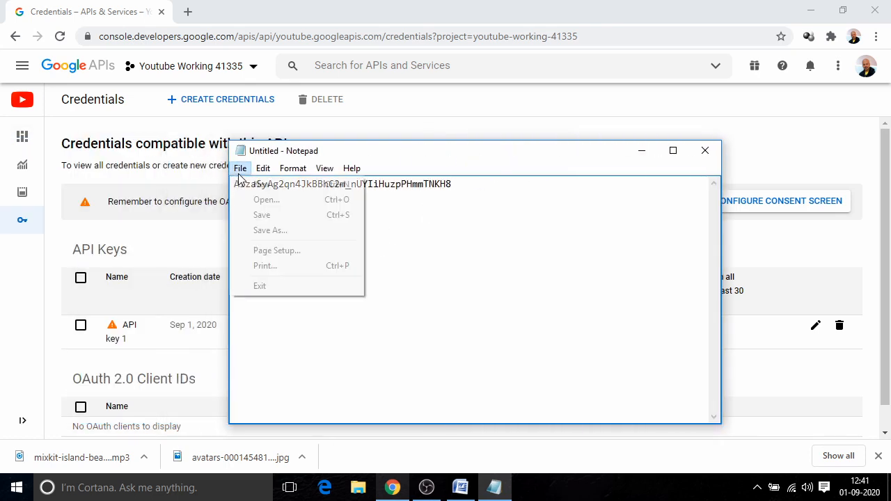
pyautogui.click(258, 233)
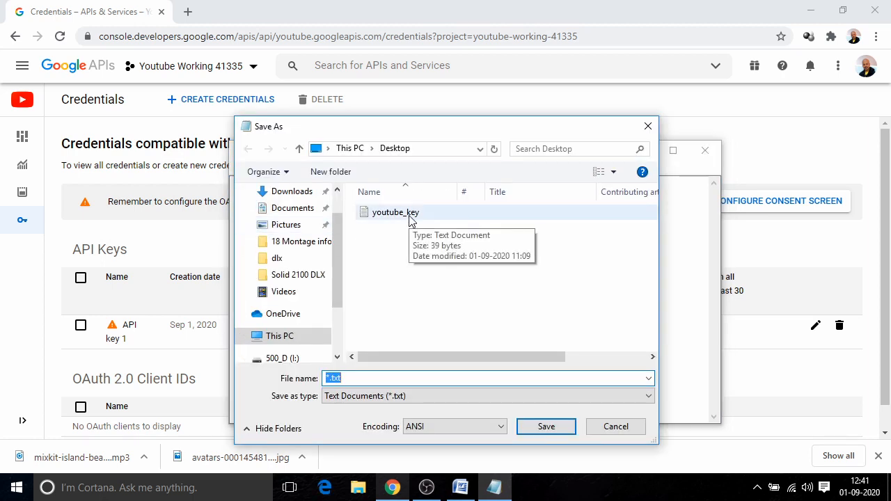
pyautogui.click(390, 220)
pyautogui.click(420, 379)
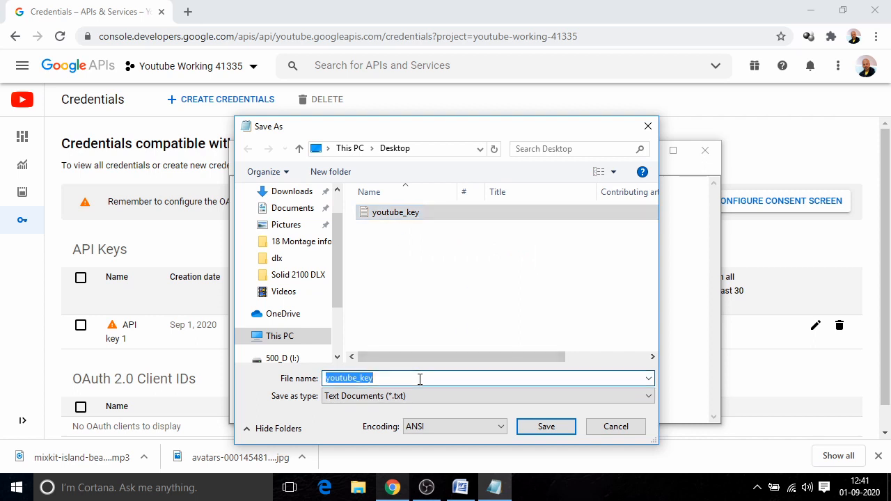
pyautogui.click(420, 378)
pyautogui.write('.txt')
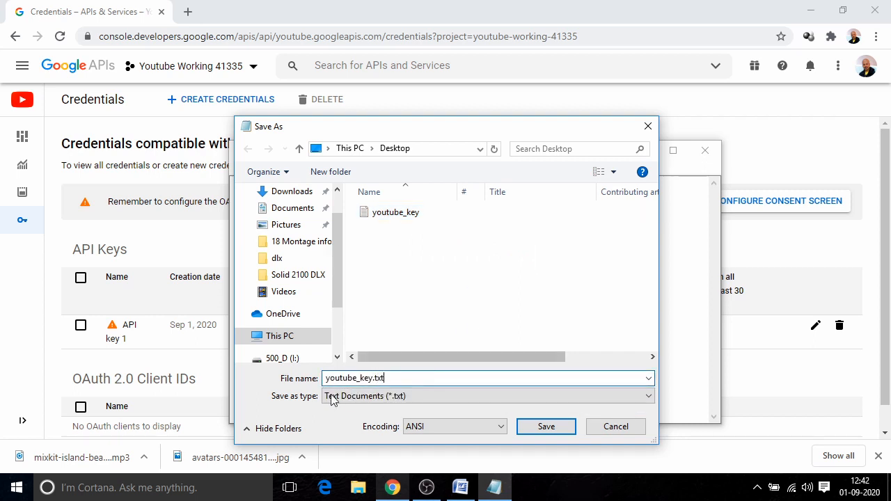
pyautogui.click(615, 425)
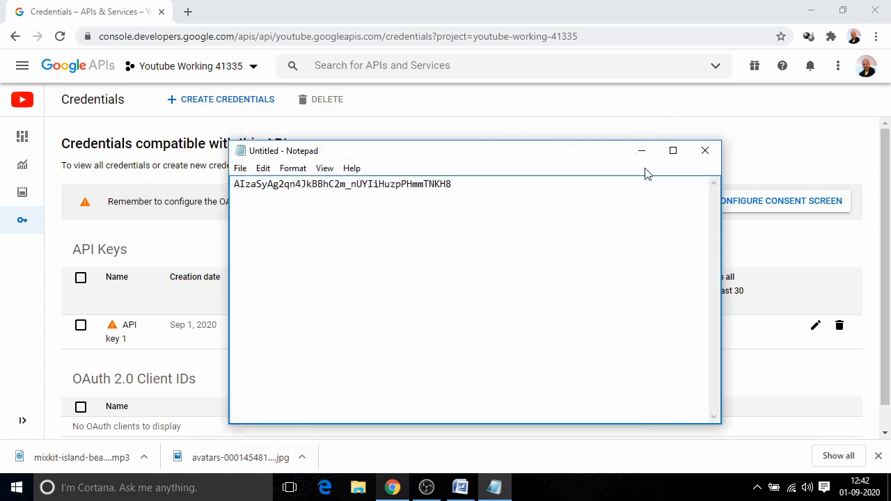
# - Minimize the open windows, open the youtube_key text file from the desktop and select its existing key
pyautogui.click(645, 154)
pyautogui.click(819, 19)
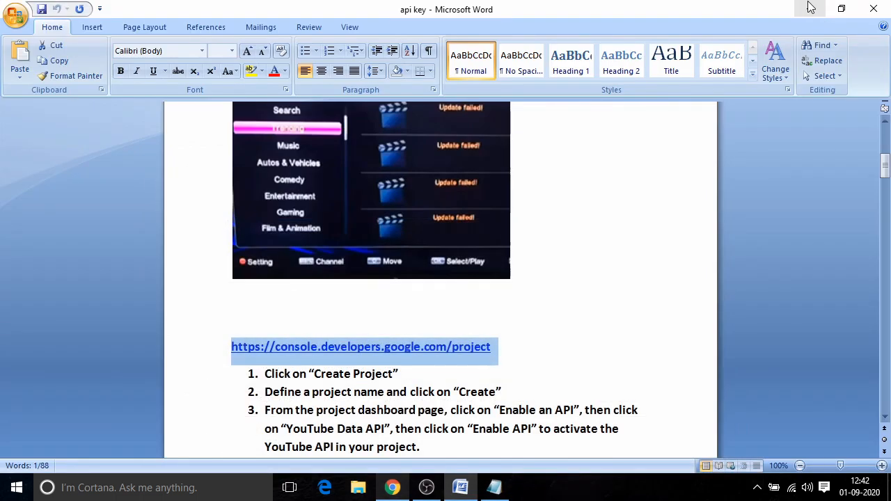
pyautogui.click(810, 9)
pyautogui.rightClick(76, 25)
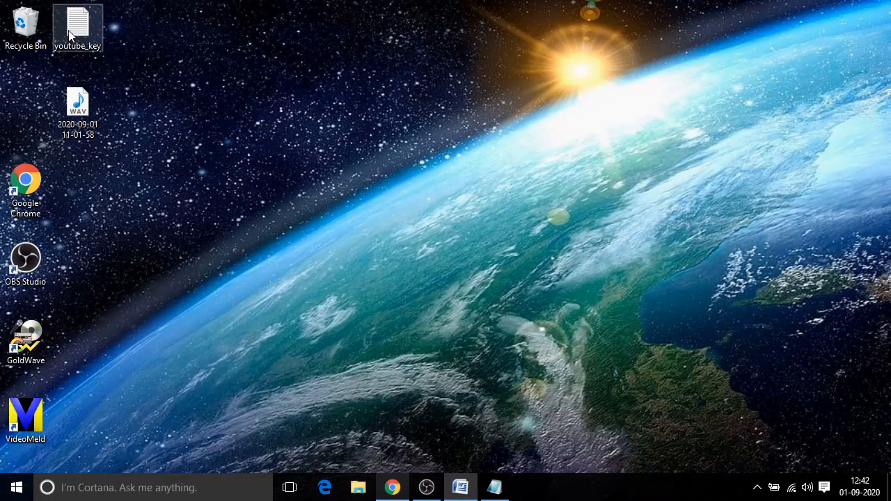
pyautogui.click(84, 71)
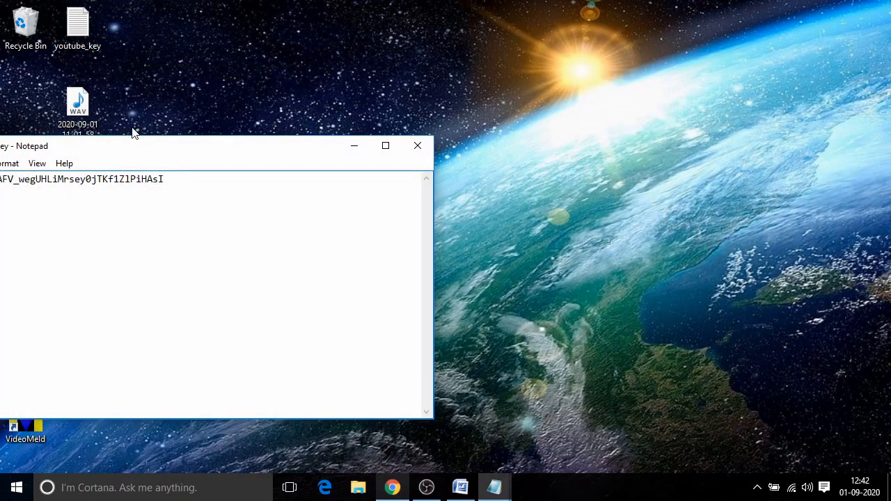
pyautogui.moveTo(125, 146); pyautogui.dragTo(470, 131)
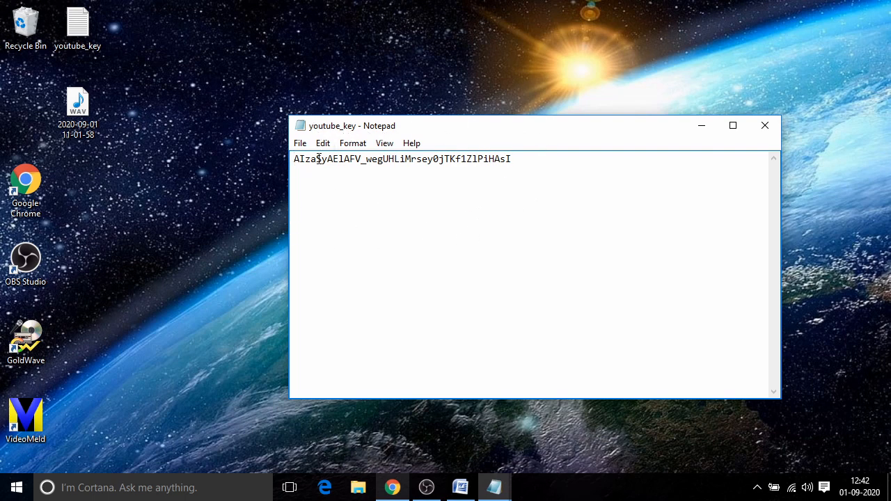
pyautogui.doubleClick(487, 159)
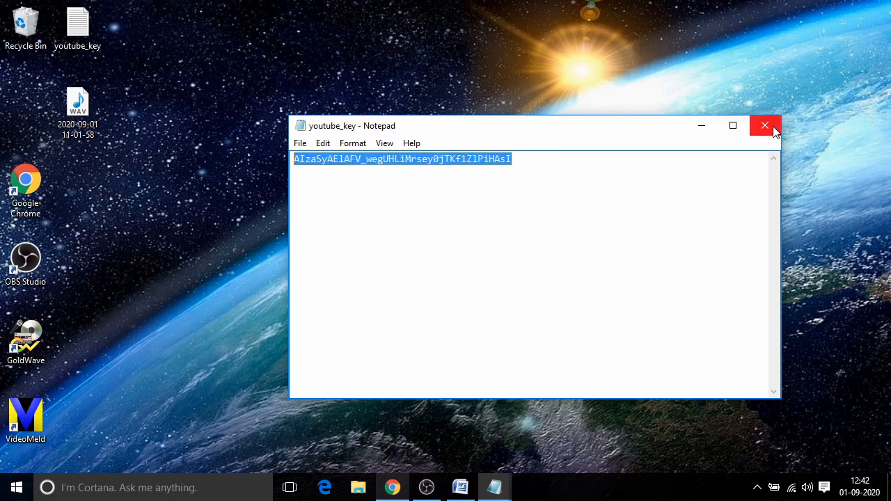
# - Paste the new API key on three separate lines below the existing key in youtube_key
pyautogui.click(545, 165)
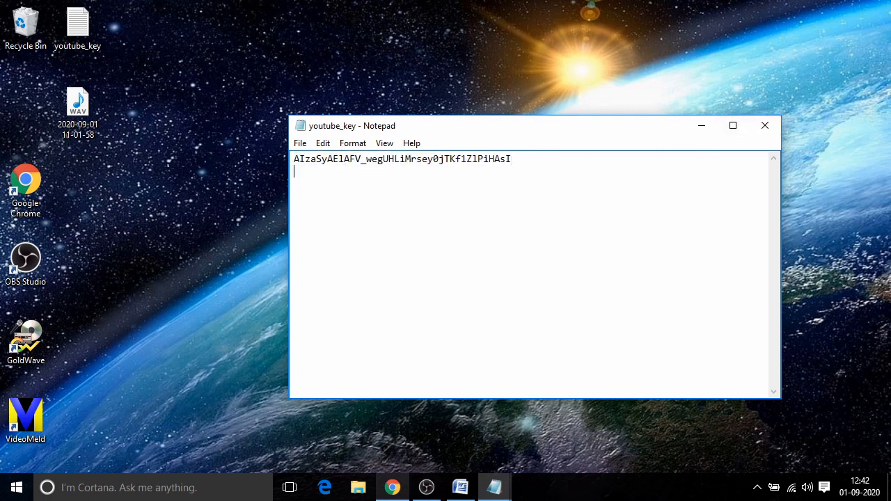
pyautogui.hotkey('ctrl', 'v')
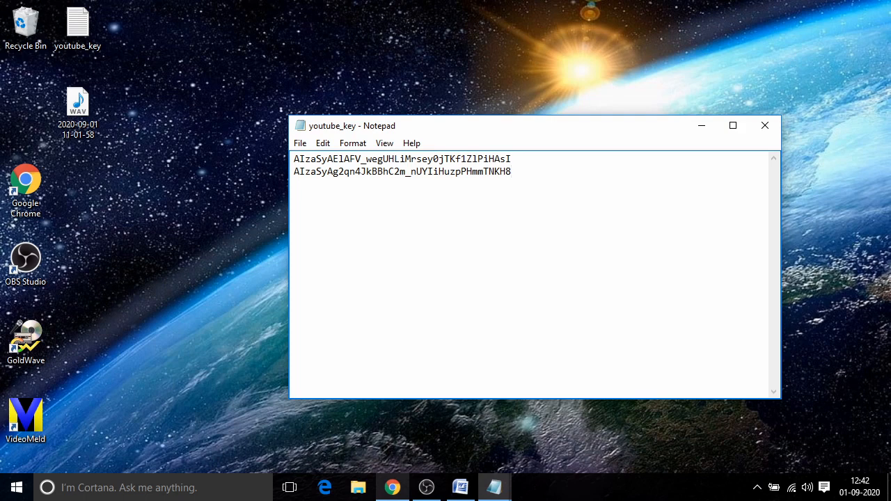
pyautogui.hotkey('ctrl', 'v')
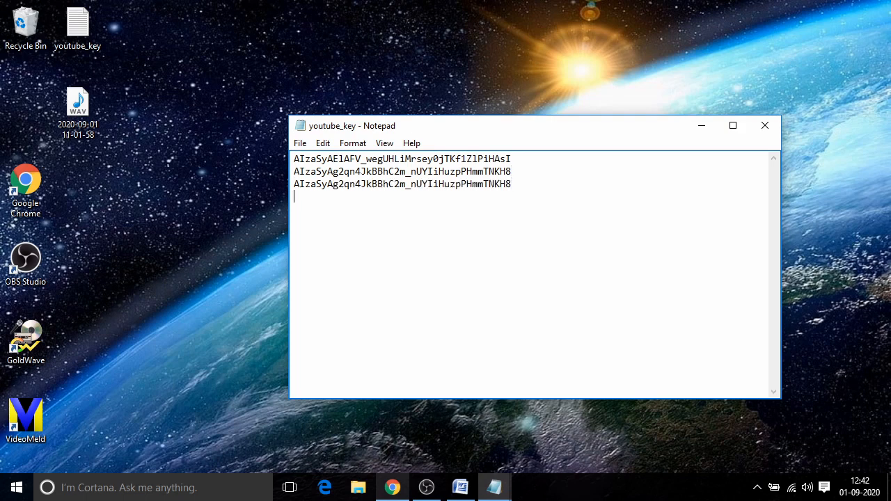
pyautogui.hotkey('ctrl', 'v')
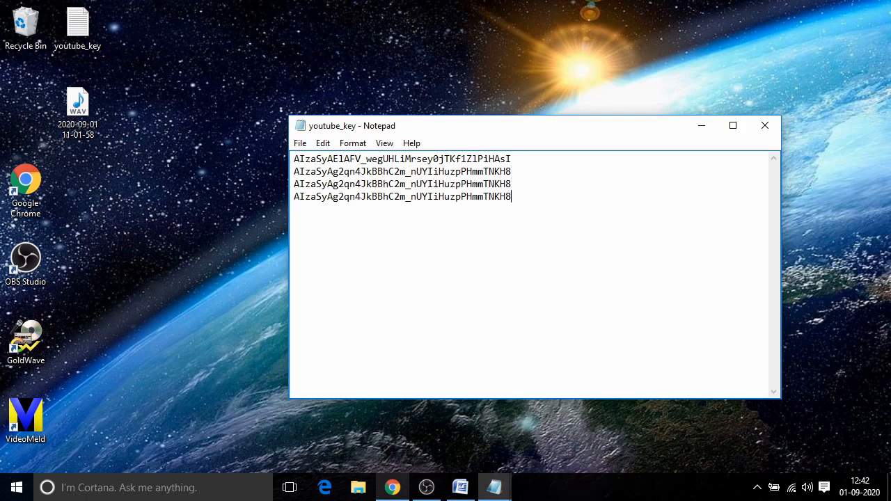
# - Delete the last two pasted key lines from youtube_key and close the file
pyautogui.moveTo(548, 198); pyautogui.dragTo(294, 184)
pyautogui.press('Delete')
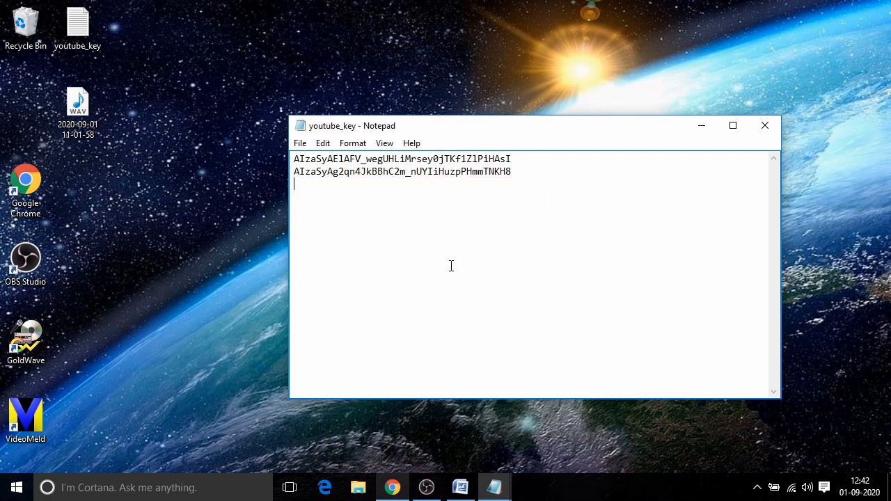
pyautogui.click(770, 133)
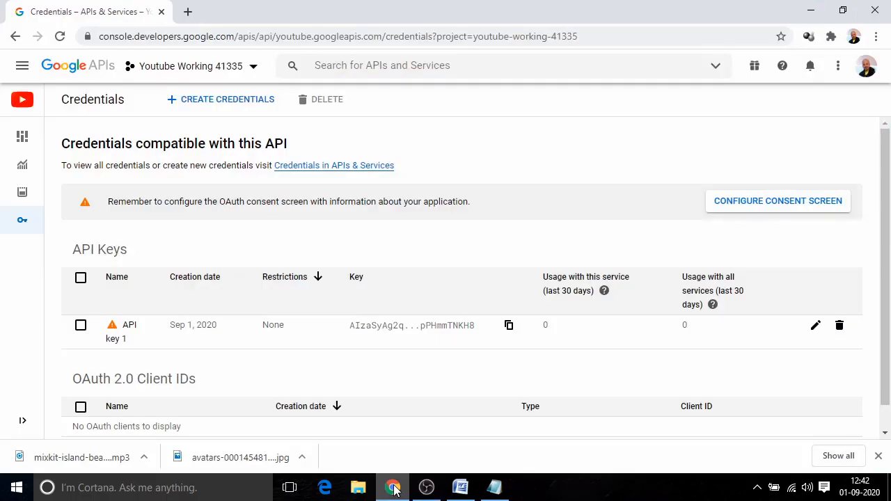
# - Switch to the api key document in Word and review its update error images, key creation steps, and Montage and Chinese box sections
pyautogui.click(460, 488)
pyautogui.scroll(8, 457, 135)
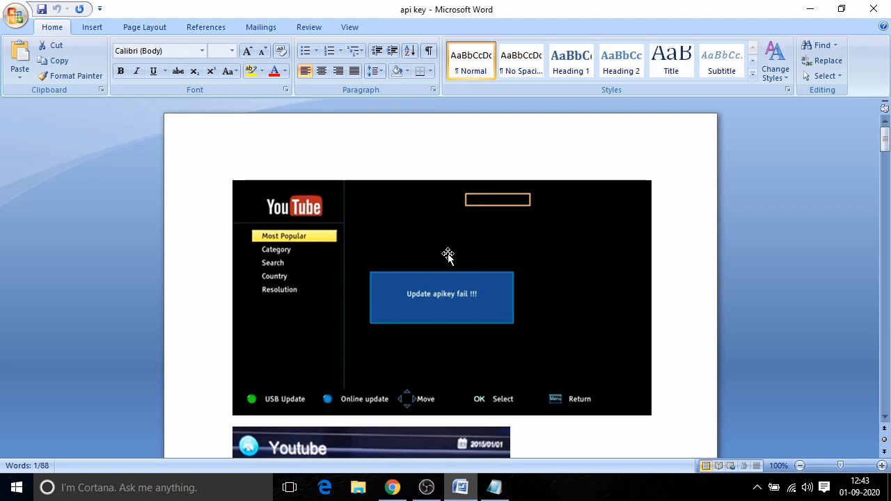
pyautogui.scroll(-6, 447, 254)
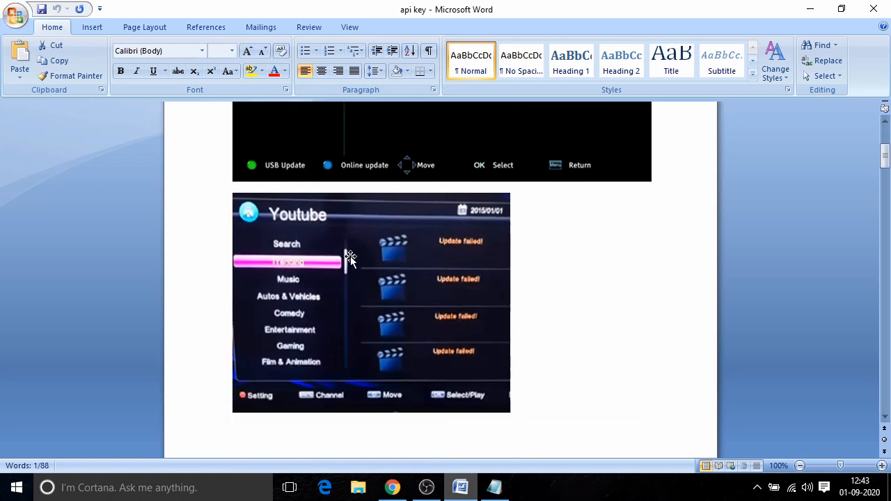
pyautogui.scroll(-5, 350, 256)
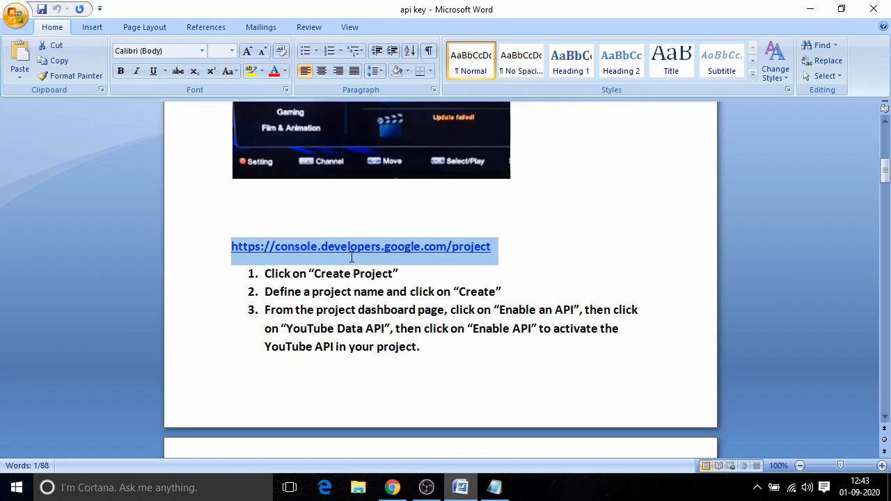
pyautogui.click(538, 307)
pyautogui.scroll(-15, 538, 307)
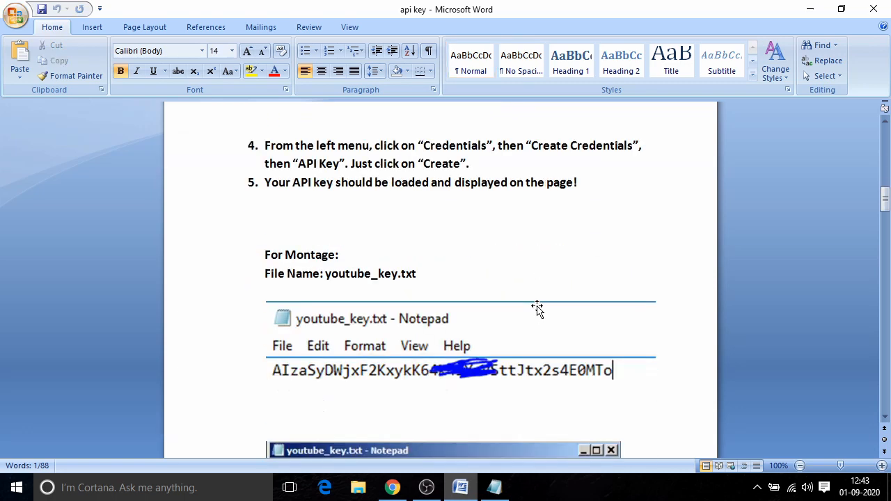
pyautogui.scroll(-10, 539, 306)
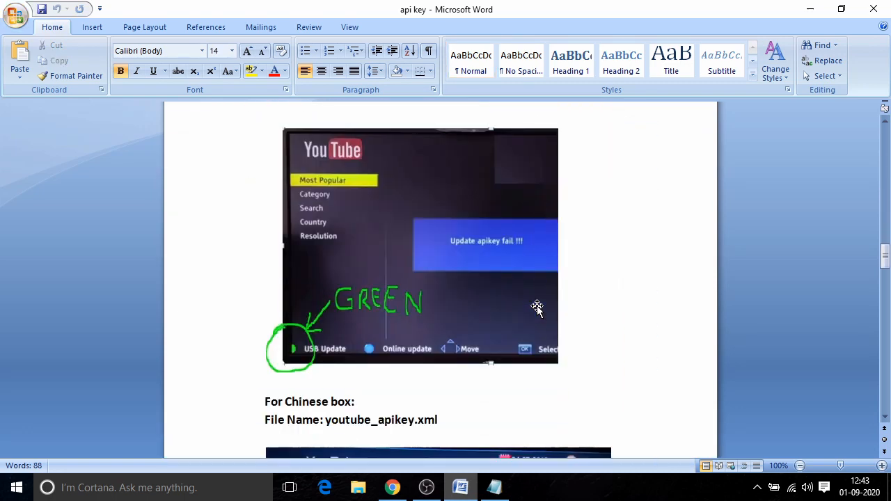
pyautogui.scroll(-2, 537, 307)
pyautogui.scroll(2, 537, 307)
pyautogui.scroll(-7, 538, 306)
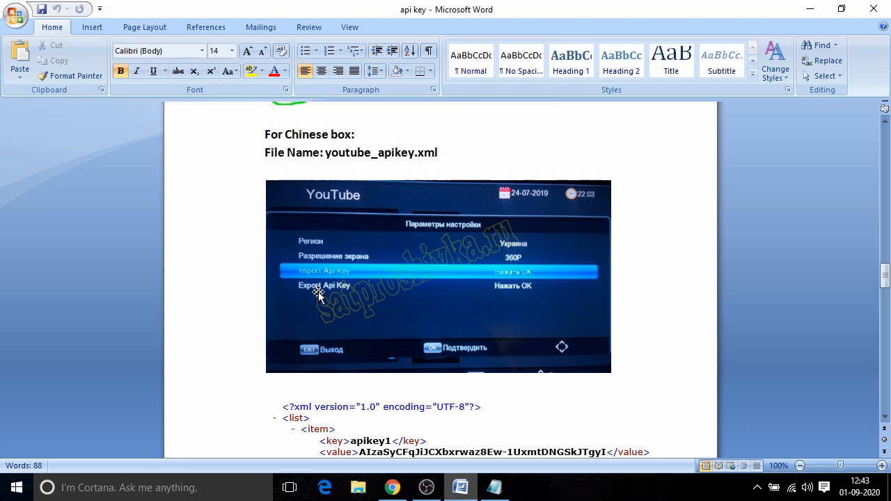
# - Review the Chinese box section, covering the youtube_apikey.xml file name, the Import Api Key menu image and the single-key XML sample
pyautogui.scroll(-6, 430, 304)
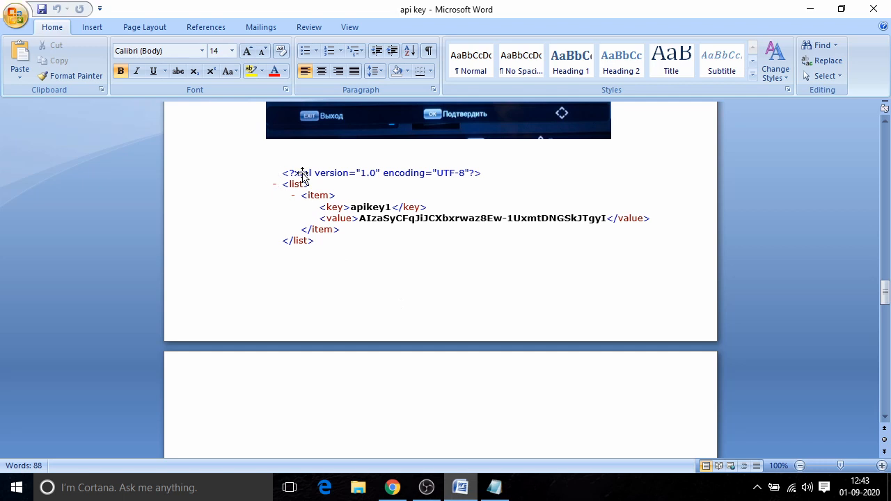
pyautogui.scroll(8, 486, 234)
pyautogui.scroll(1, 485, 234)
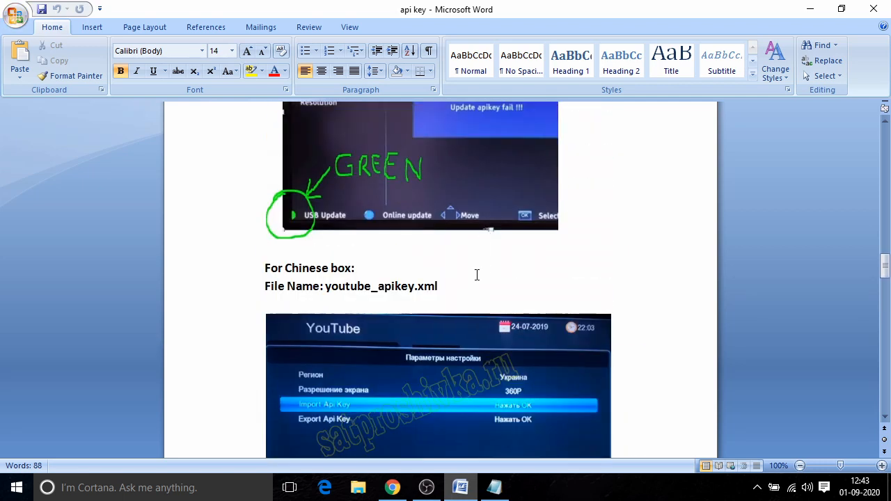
pyautogui.moveTo(471, 285); pyautogui.dragTo(326, 286)
pyautogui.click(468, 288)
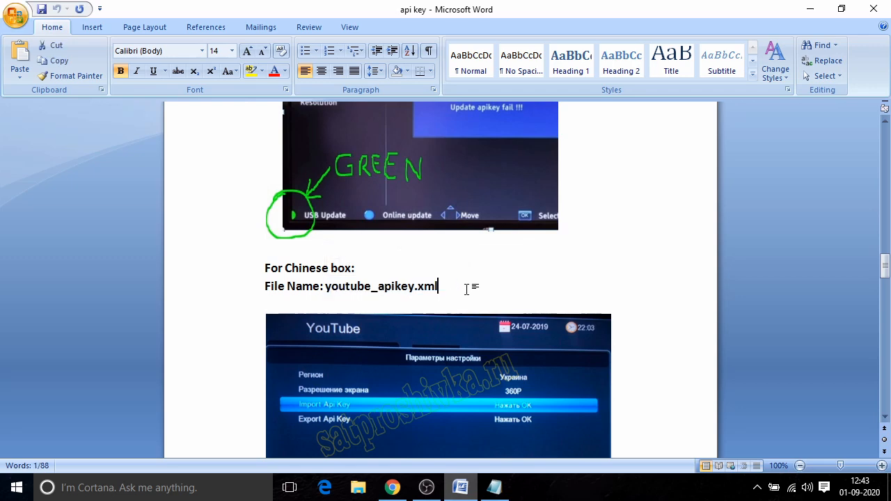
pyautogui.scroll(-8, 466, 288)
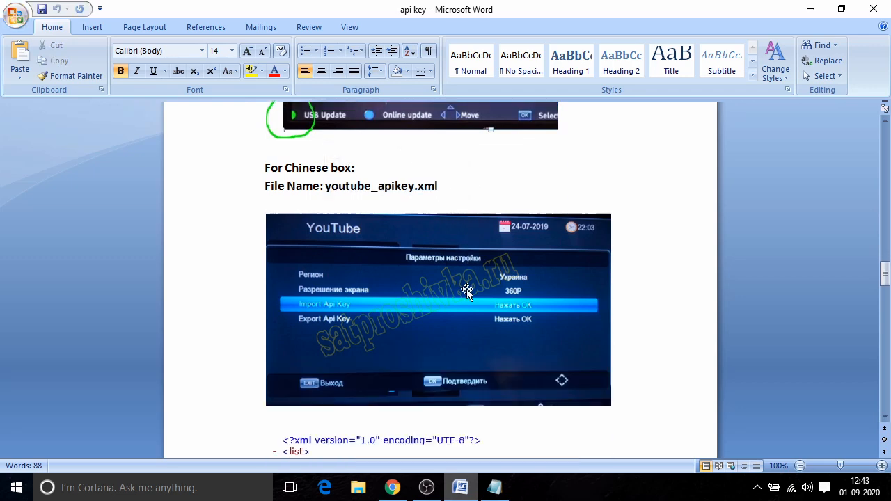
pyautogui.click(322, 244)
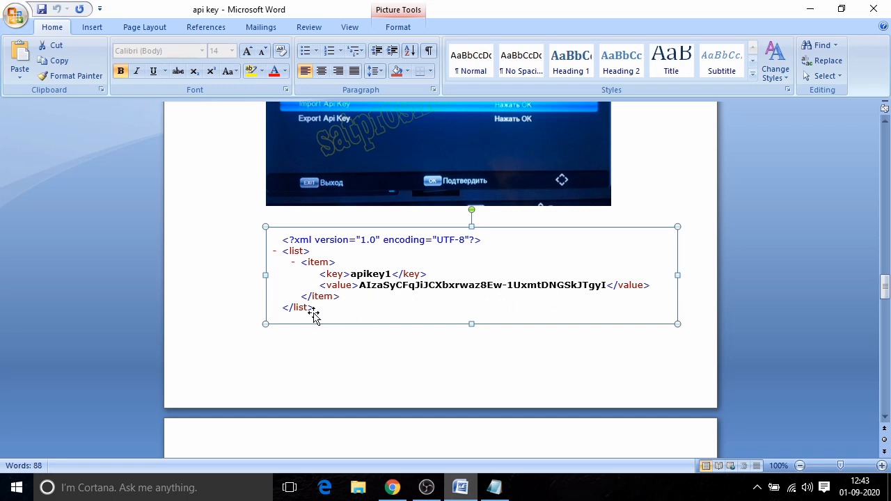
# - Examine the multi-key youtube_apikey XML example and compare its item structure with the single-key XML sample
pyautogui.scroll(-10, 314, 316)
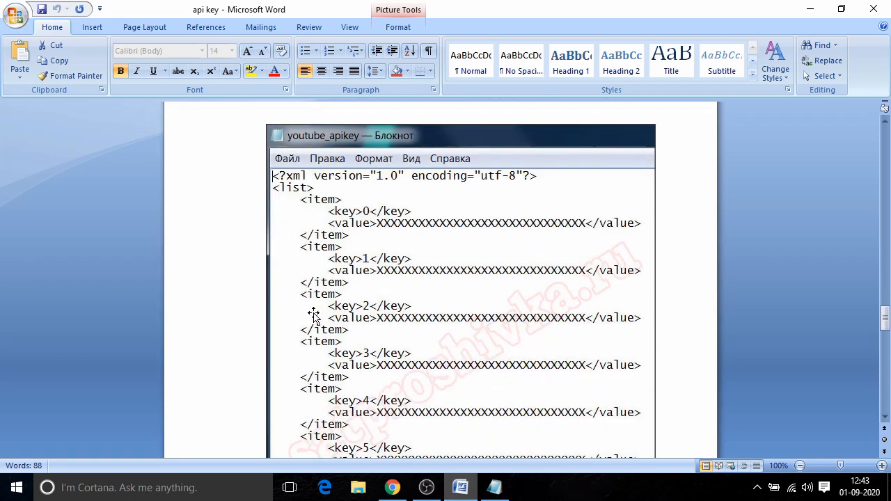
pyautogui.scroll(-1, 313, 317)
pyautogui.scroll(1, 313, 317)
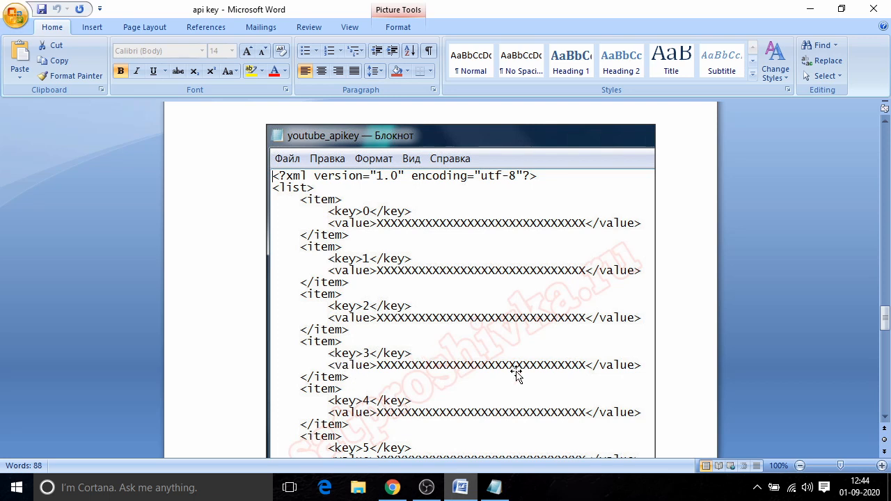
pyautogui.scroll(-5, 335, 258)
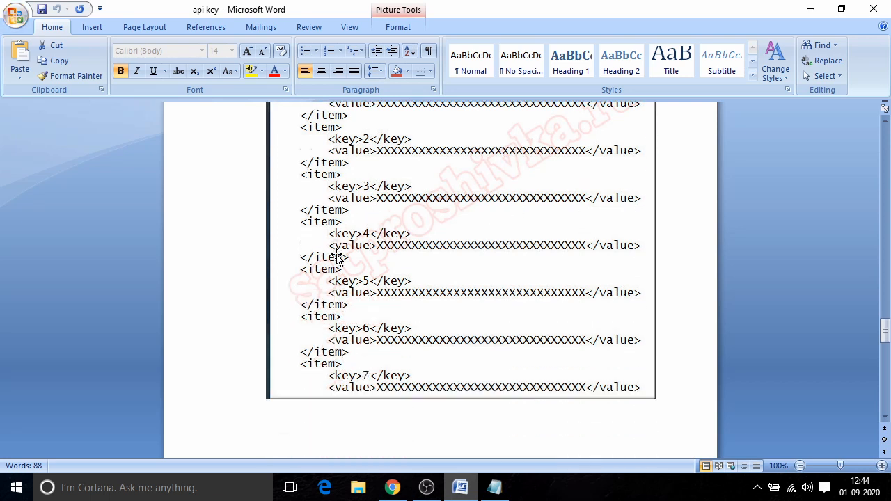
pyautogui.scroll(14, 333, 257)
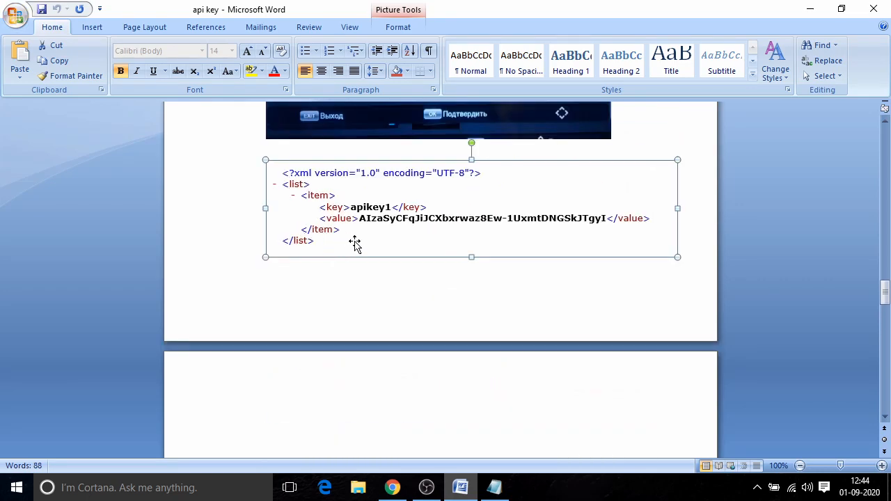
pyautogui.scroll(-6, 355, 242)
pyautogui.scroll(-2, 355, 242)
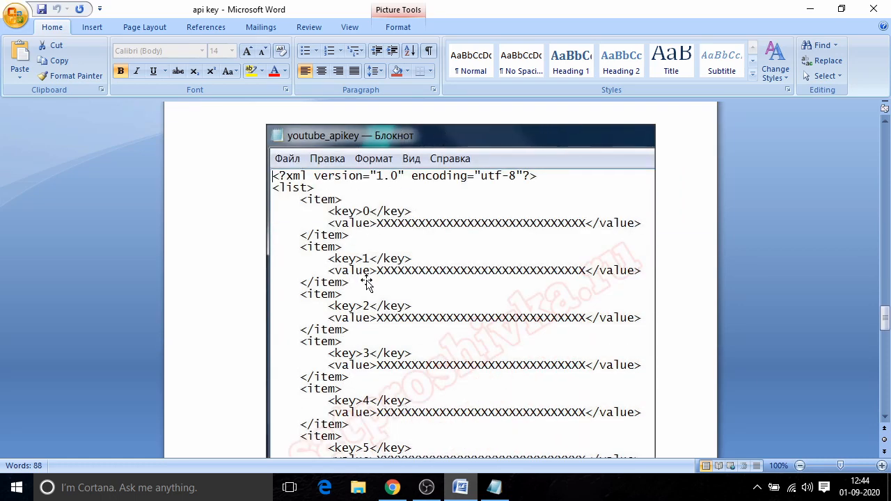
pyautogui.scroll(12, 366, 281)
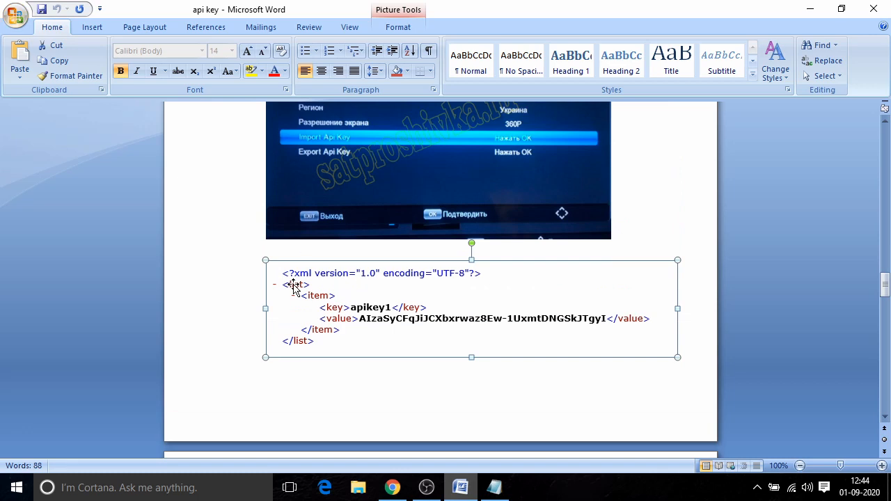
# - Revisit the Montage section and examine its one-key and three-key youtube_key.txt examples and the USB Update image
pyautogui.scroll(15, 289, 275)
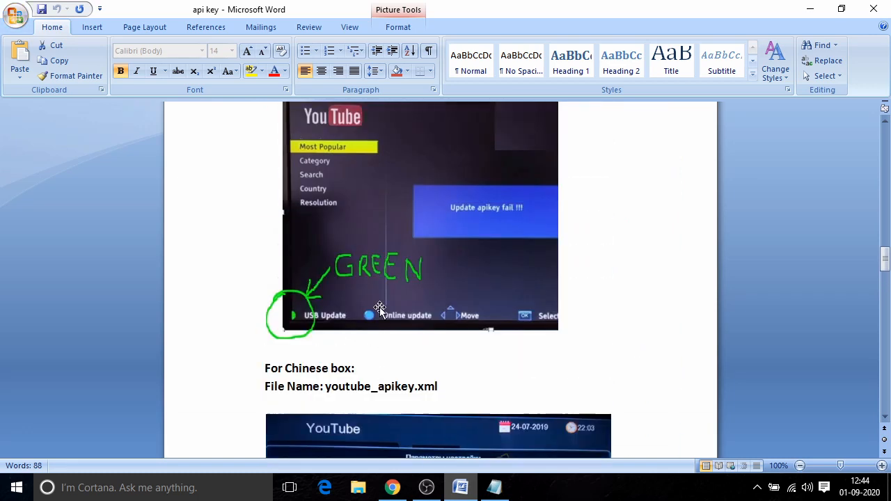
pyautogui.scroll(-12, 380, 307)
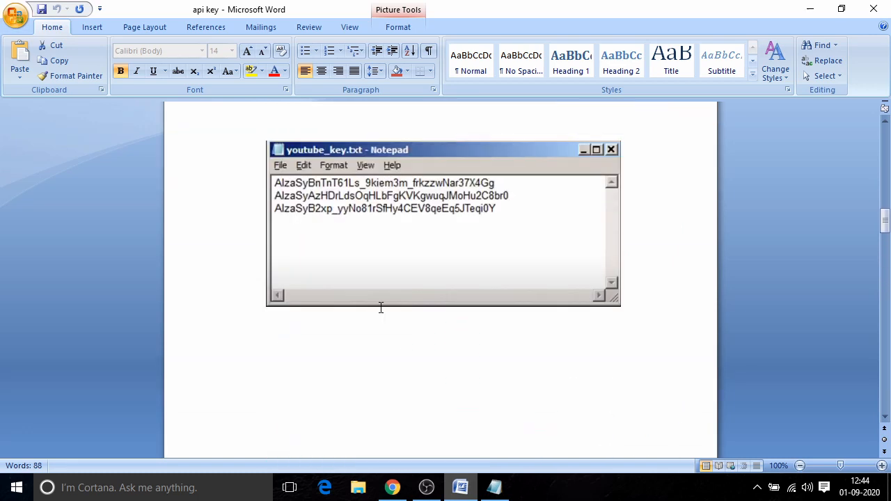
pyautogui.scroll(2, 379, 307)
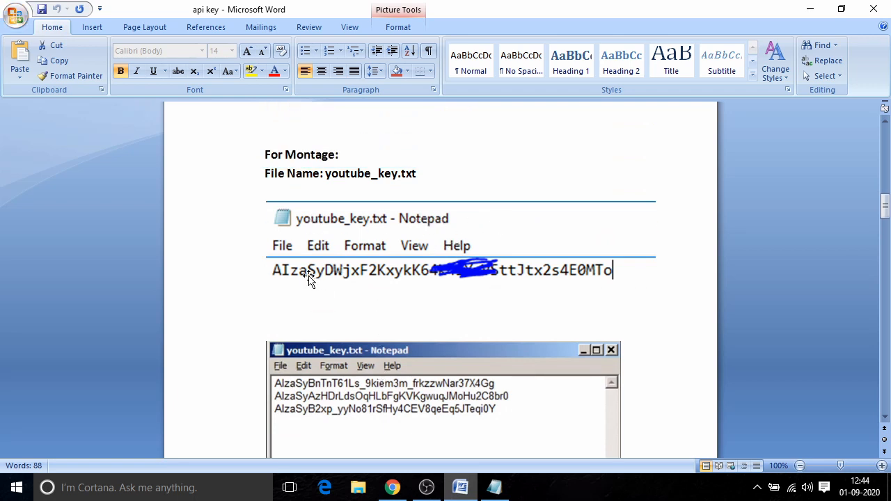
pyautogui.scroll(-3, 615, 279)
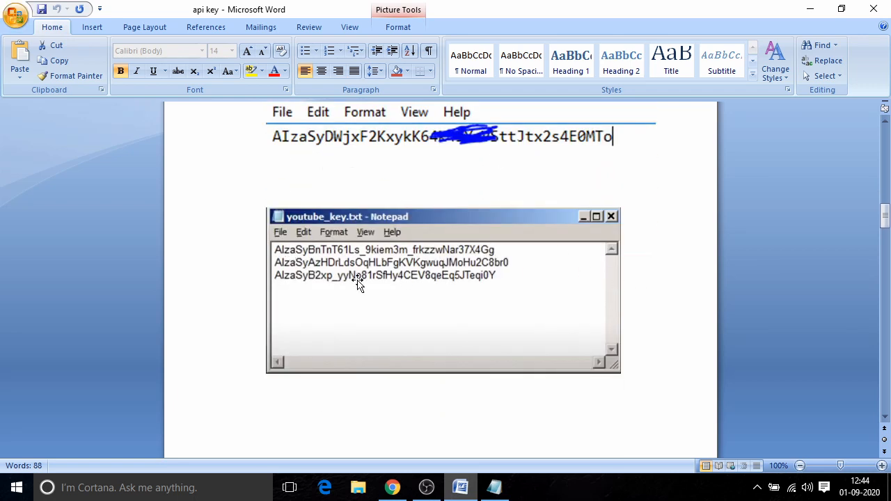
pyautogui.scroll(-14, 485, 287)
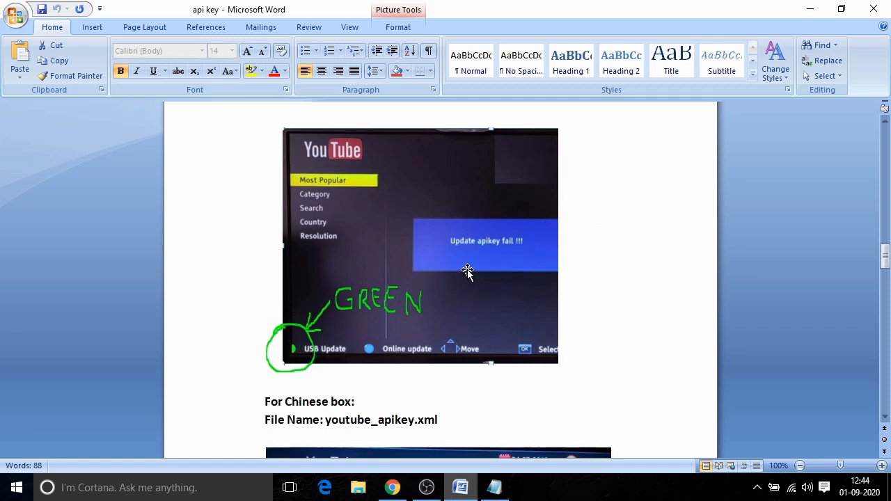
# - Return to the Chinese box section, highlight the youtube_apikey.xml file name and select the single-key XML sample image
pyautogui.scroll(-4, 407, 264)
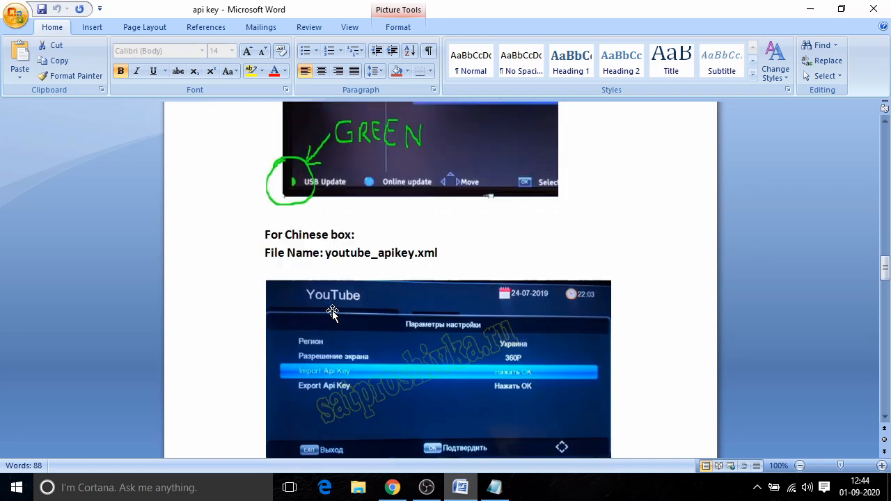
pyautogui.scroll(-3, 341, 321)
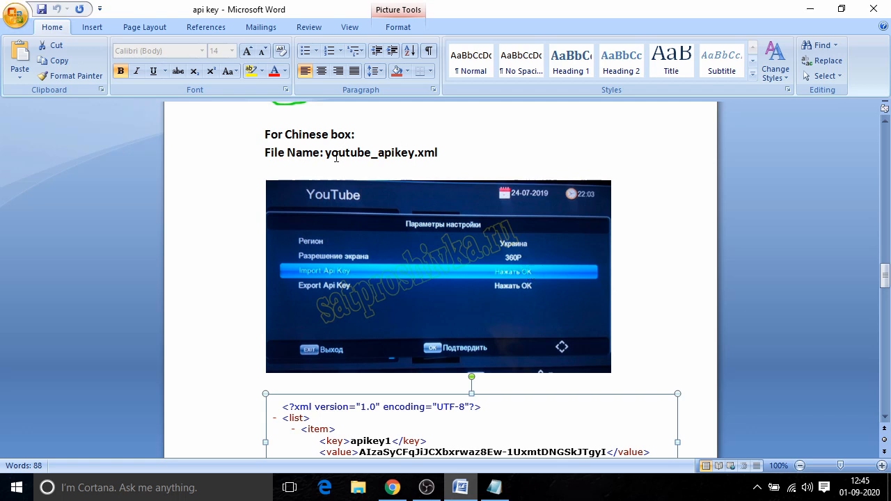
pyautogui.moveTo(465, 155); pyautogui.dragTo(362, 155)
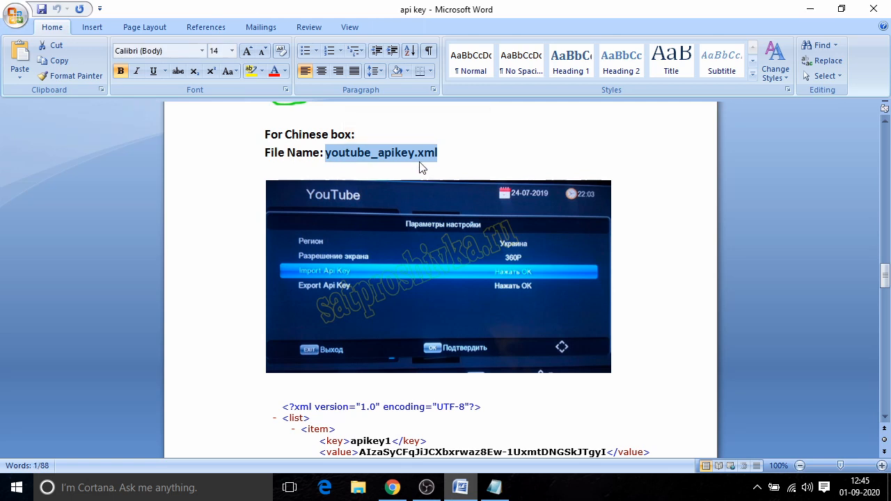
pyautogui.click(456, 158)
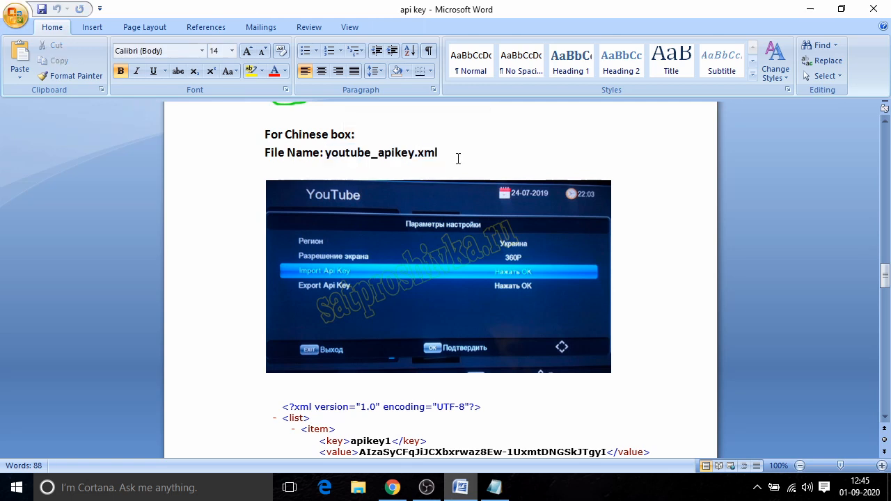
pyautogui.scroll(2, 458, 157)
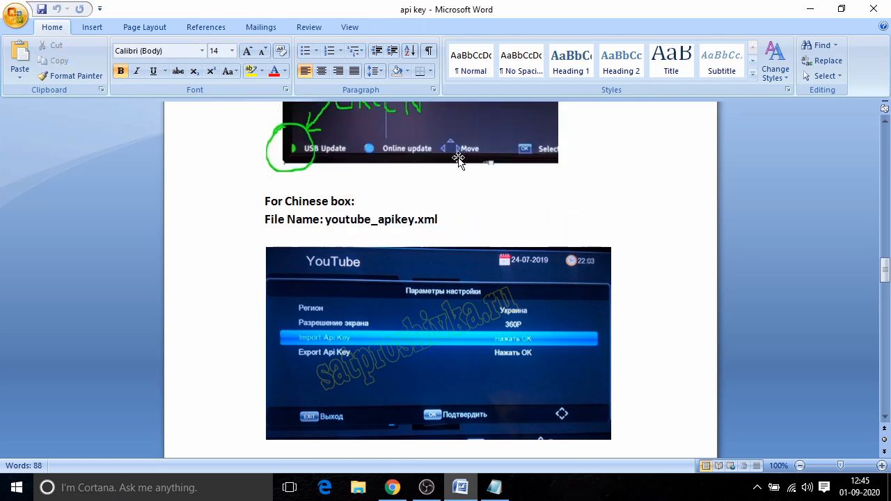
pyautogui.scroll(-5, 458, 157)
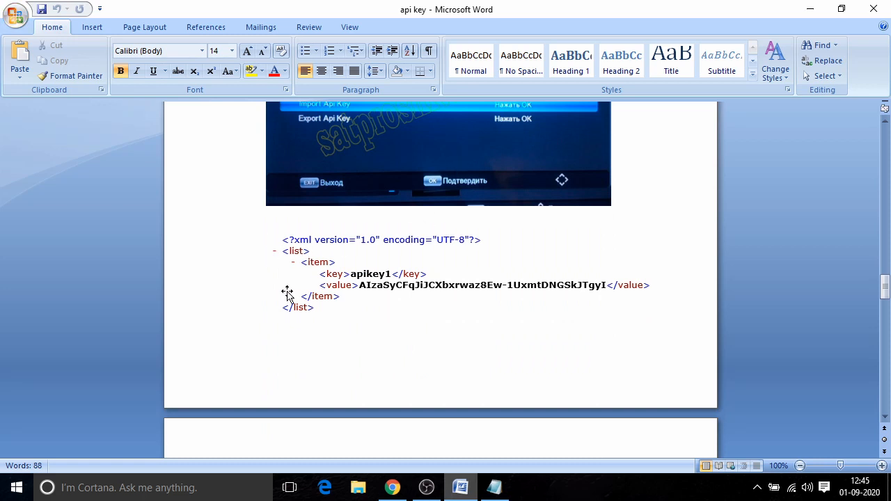
pyautogui.click(377, 266)
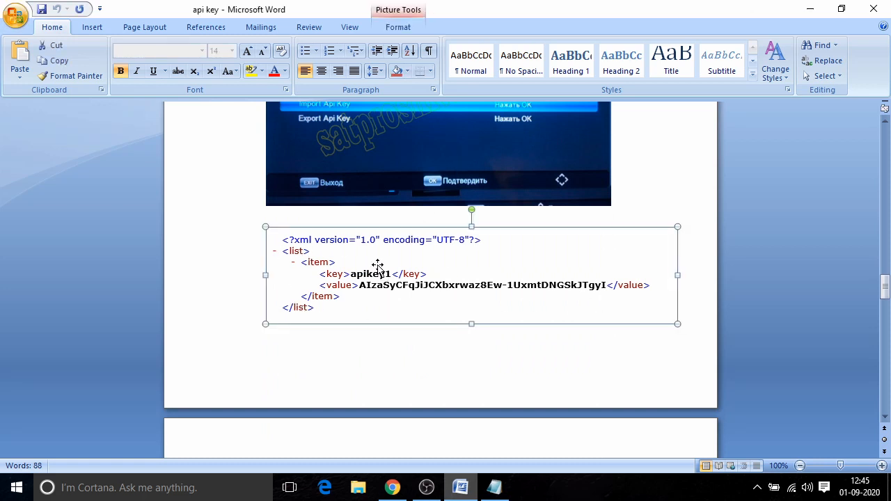
# - Zoom the document to 190% and compare the tags of the single-key XML sample with the multi-key example
pyautogui.click(881, 466)
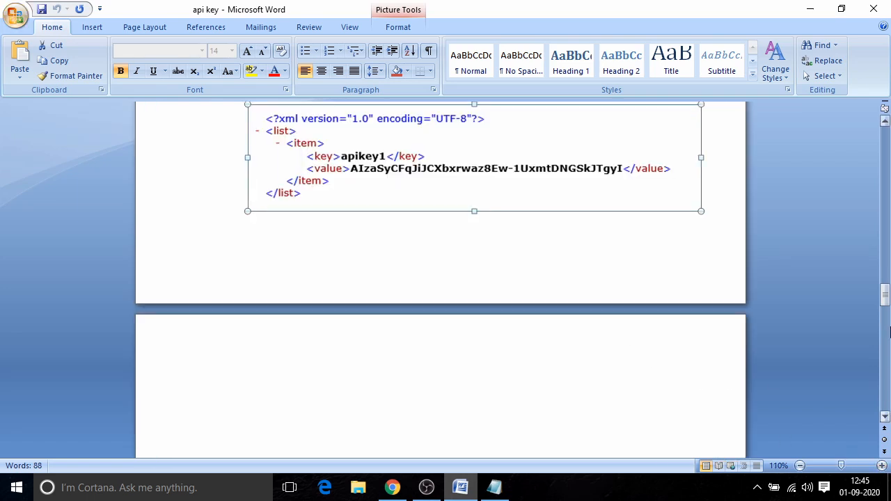
pyautogui.moveTo(886, 302); pyautogui.dragTo(887, 299)
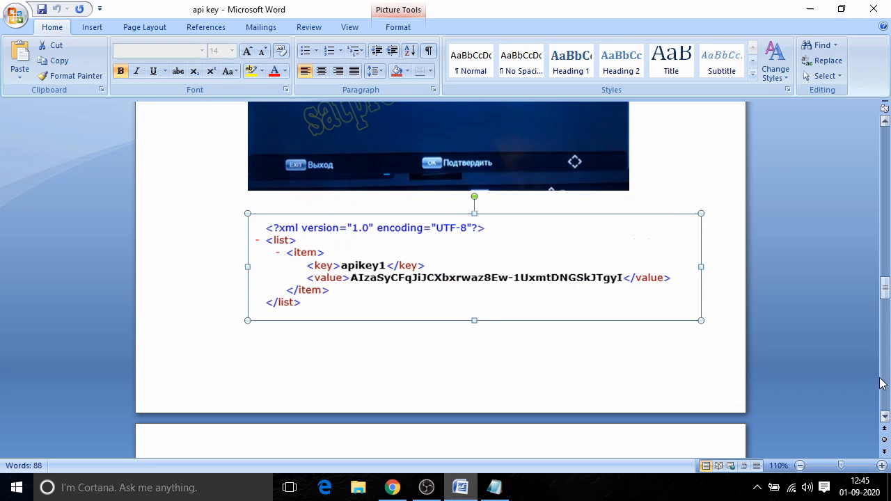
pyautogui.click(882, 465)
pyautogui.click(881, 466)
pyautogui.click(882, 466)
pyautogui.click(882, 466)
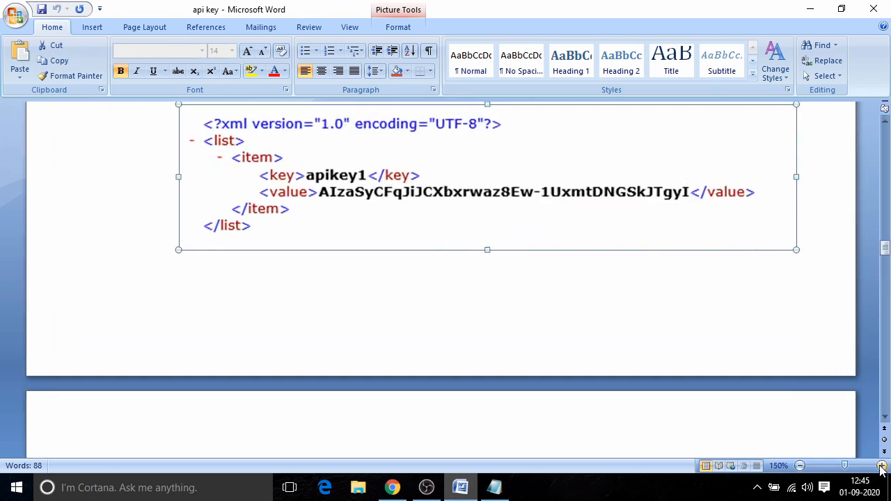
pyautogui.click(881, 466)
pyautogui.click(882, 466)
pyautogui.click(881, 465)
pyautogui.click(881, 466)
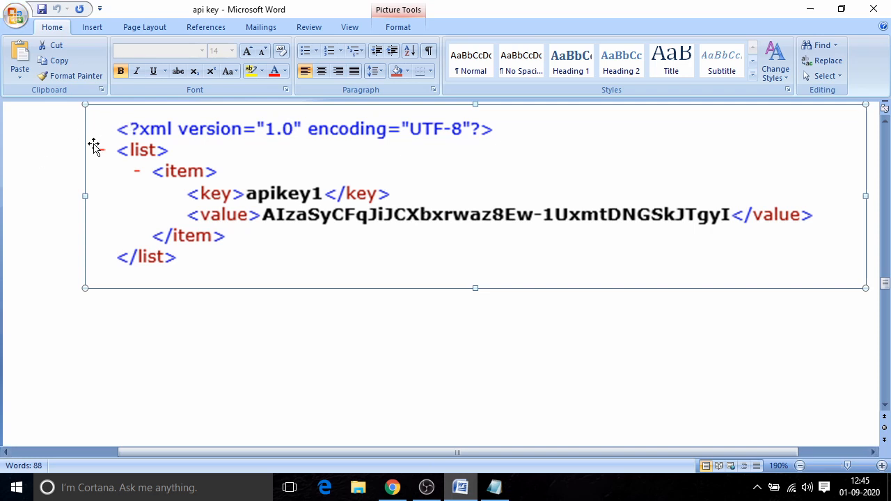
pyautogui.scroll(-8, 103, 238)
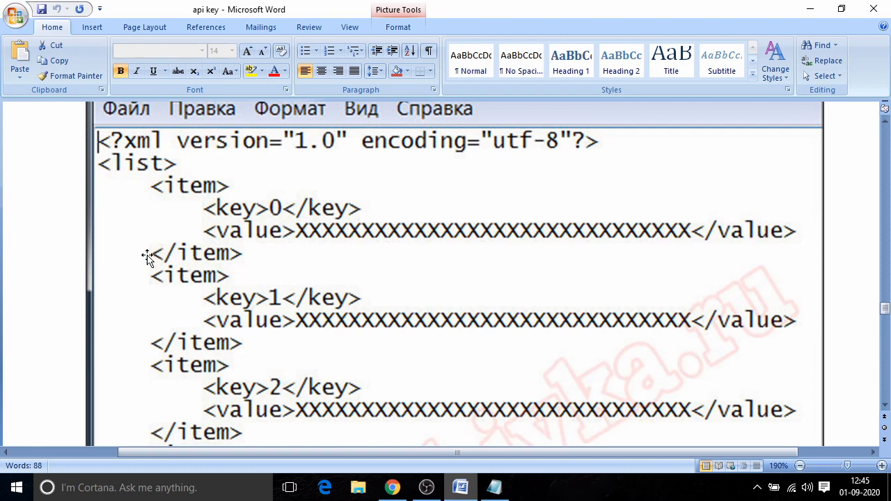
pyautogui.scroll(10, 278, 263)
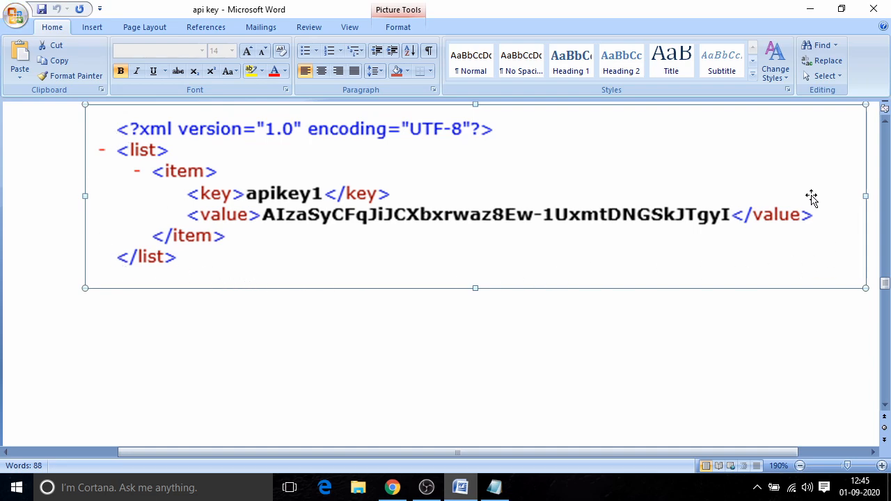
# - Review the enlarged Import Api Key menu image, the youtube_apikey.xml file name and the Montage USB Update image
pyautogui.scroll(5, 252, 314)
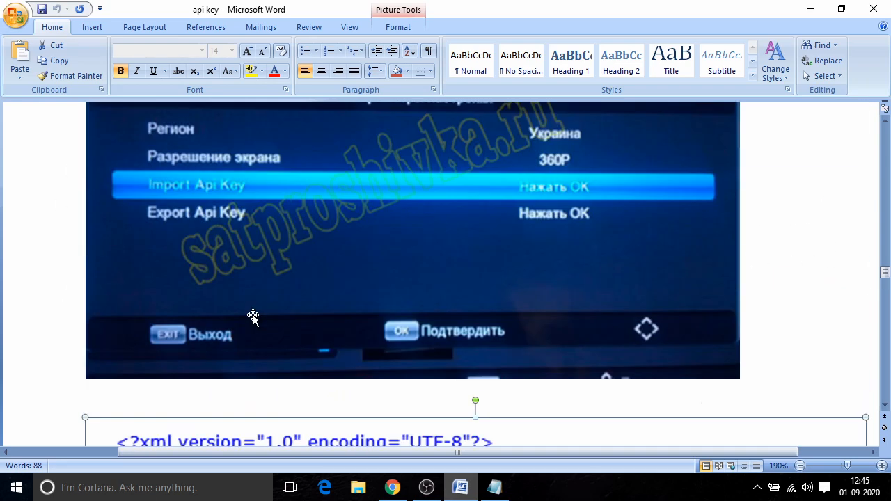
pyautogui.scroll(-1, 253, 314)
pyautogui.scroll(4, 253, 314)
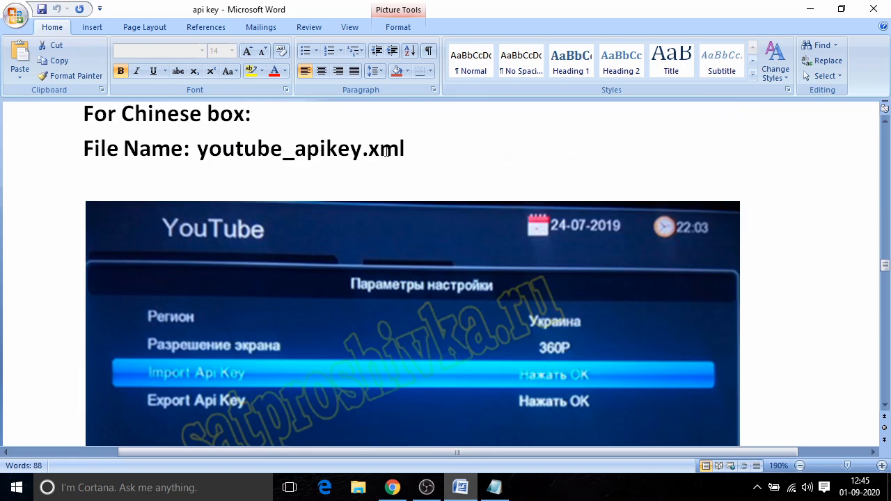
pyautogui.click(432, 153)
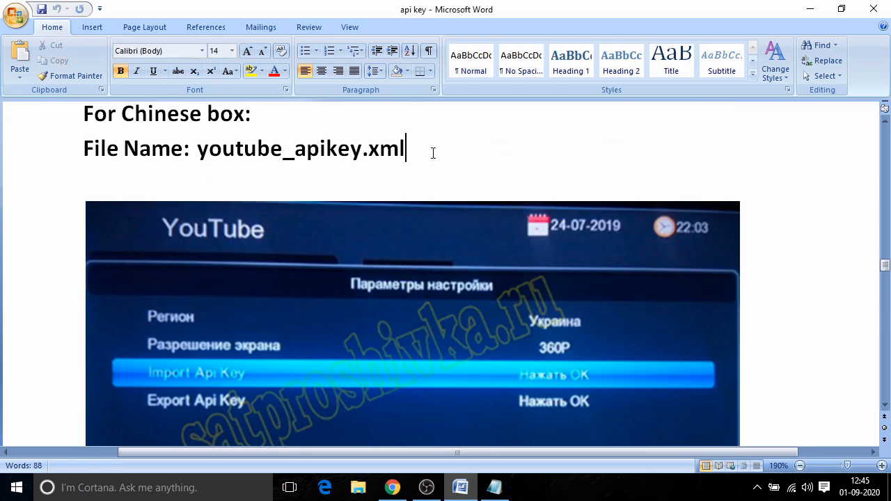
pyautogui.scroll(1, 433, 152)
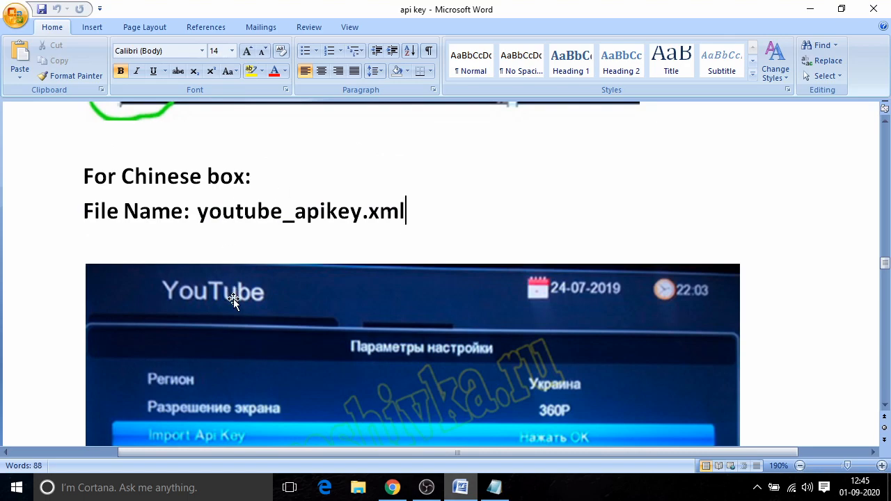
pyautogui.scroll(6, 233, 299)
pyautogui.scroll(-2, 226, 300)
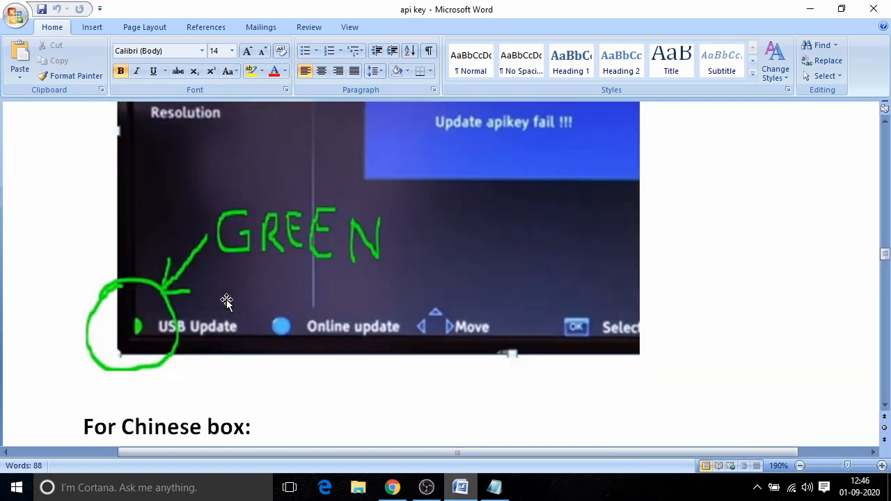
pyautogui.scroll(7, 226, 299)
pyautogui.scroll(-4, 226, 299)
pyautogui.scroll(-5, 226, 299)
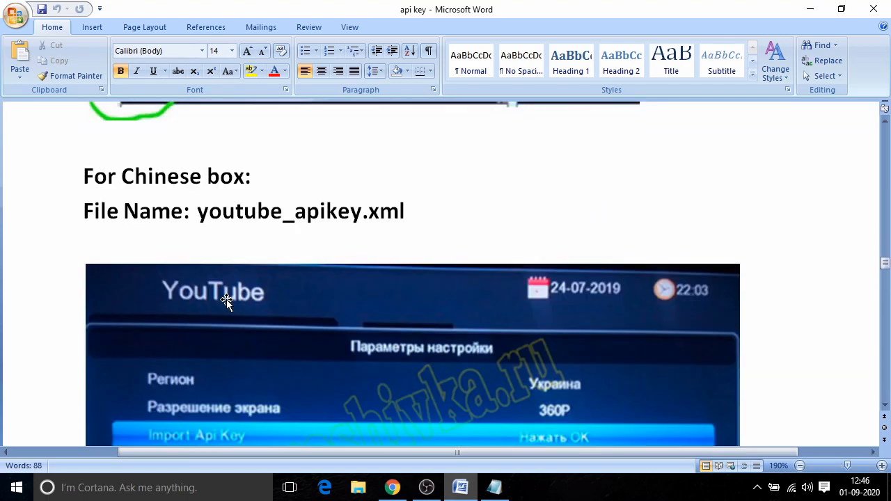
# - Review the Montage USB Update image and the three-key youtube_key.txt example above the Chinese box section
pyautogui.scroll(13, 404, 227)
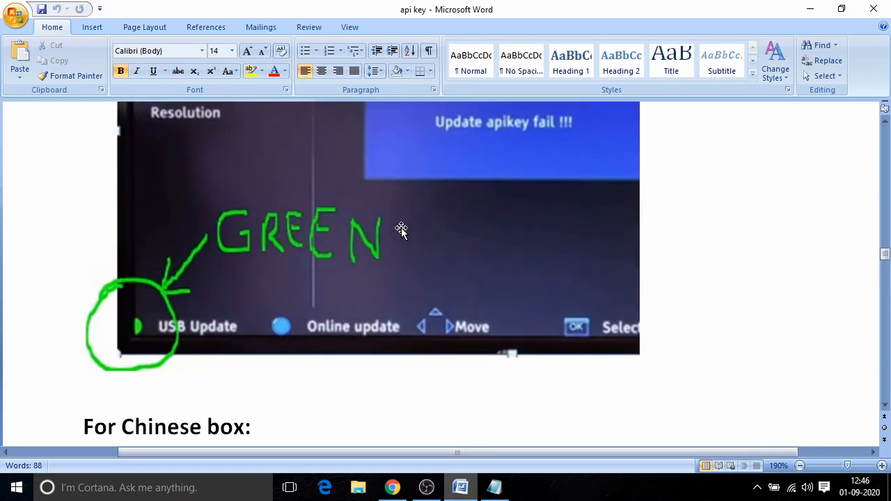
pyautogui.scroll(8, 396, 232)
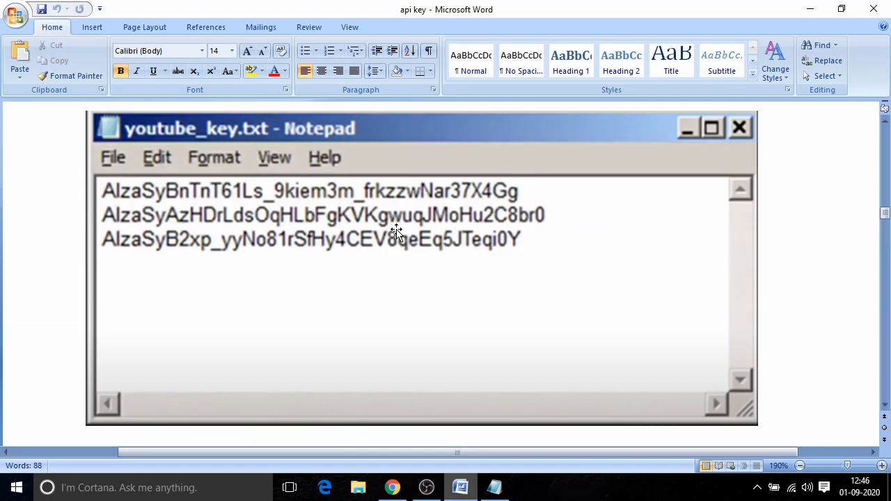
pyautogui.scroll(-5, 397, 232)
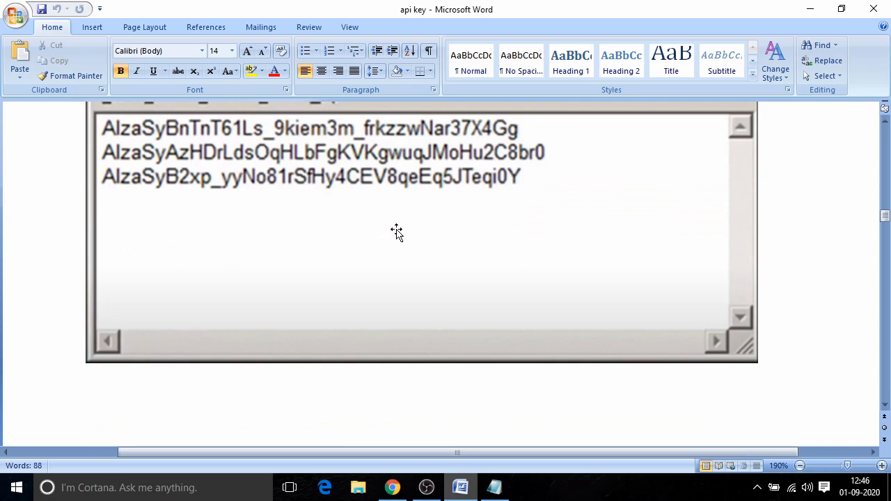
pyautogui.click(458, 489)
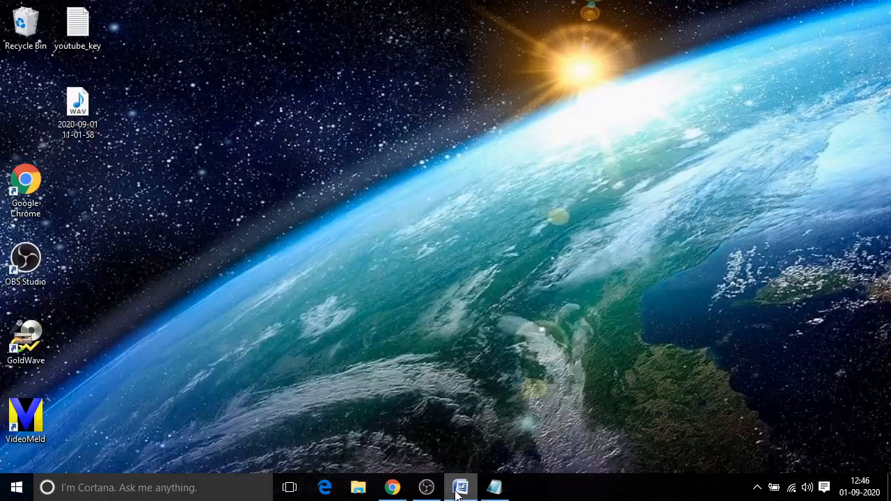
pyautogui.click(494, 488)
pyautogui.click(494, 487)
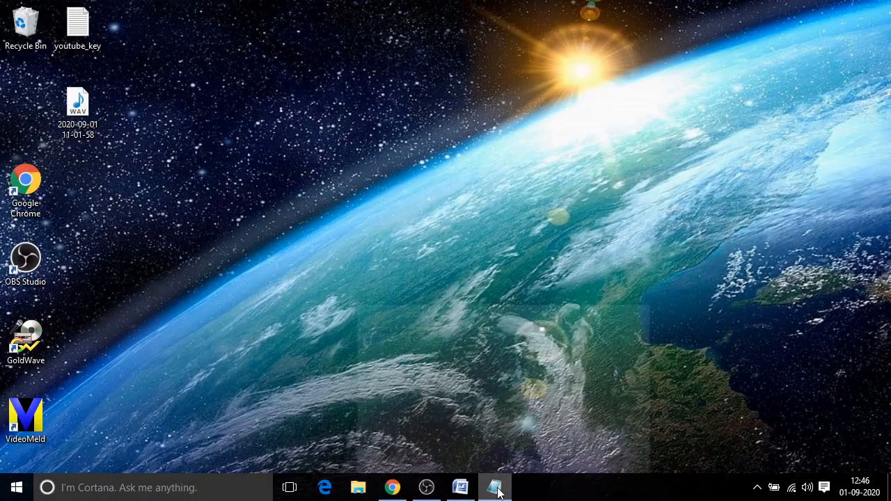
pyautogui.click(460, 487)
# - Reduce the document zoom to 100%
pyautogui.scroll(4, 608, 316)
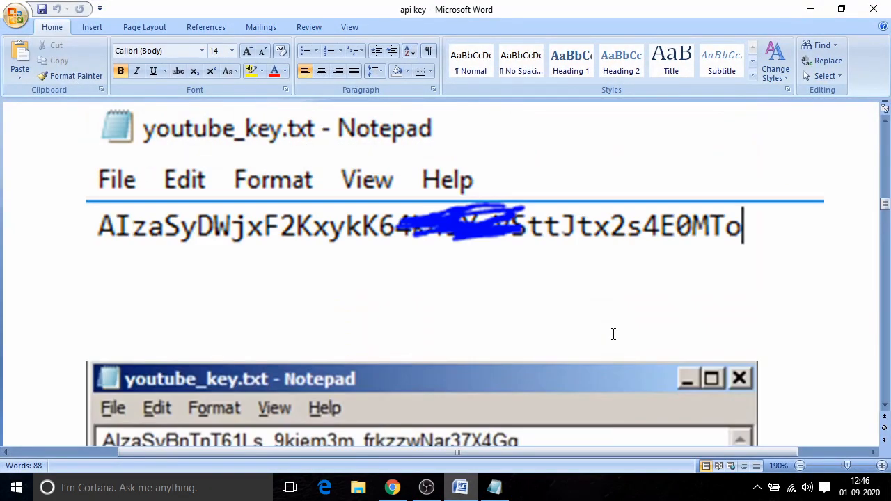
pyautogui.click(800, 466)
pyautogui.click(800, 466)
pyautogui.click(800, 466)
pyautogui.click(800, 466)
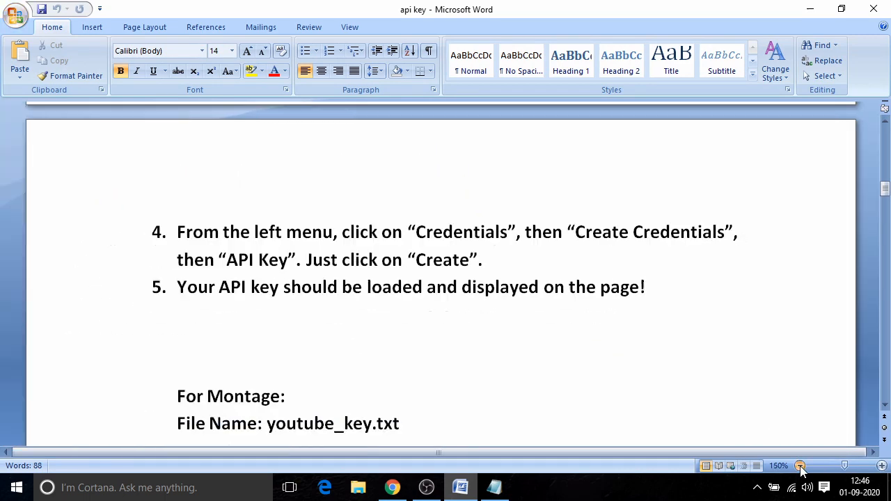
pyautogui.click(800, 466)
pyautogui.click(800, 465)
pyautogui.click(800, 466)
pyautogui.click(800, 466)
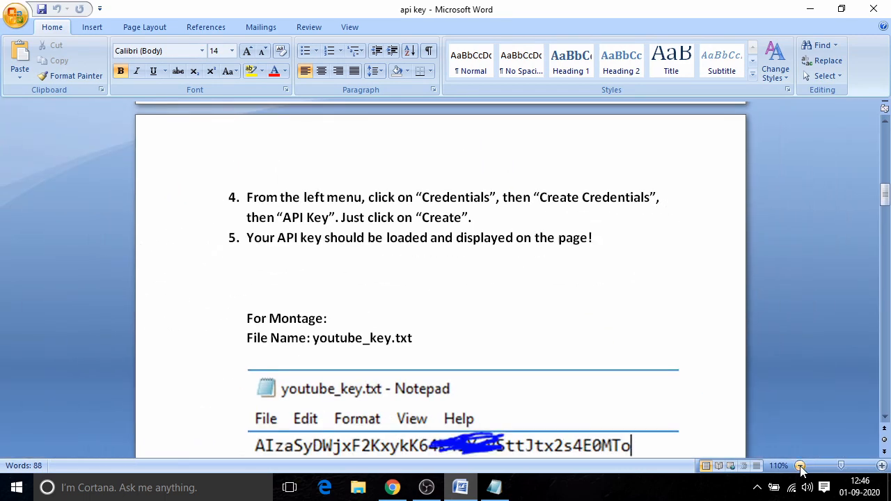
pyautogui.click(800, 466)
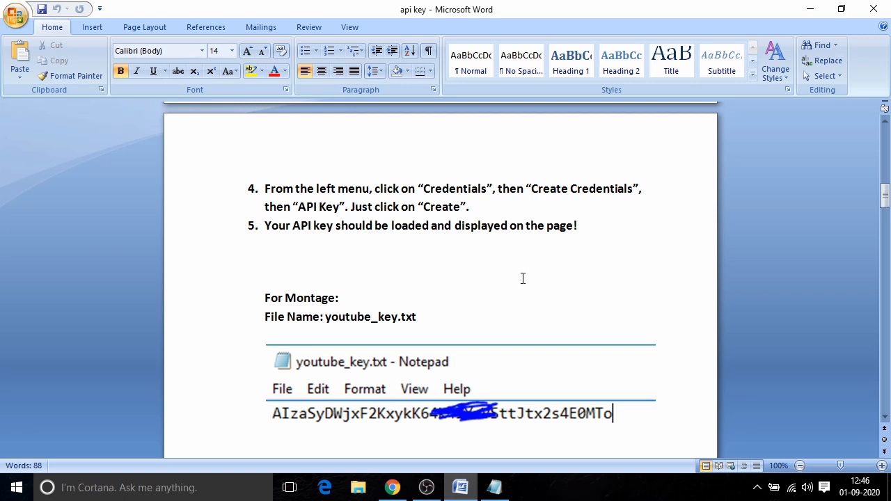
# - Compare the one-key and three-key youtube_key.txt examples for Montage and return to the update failure image at the document's start
pyautogui.scroll(-3, 313, 322)
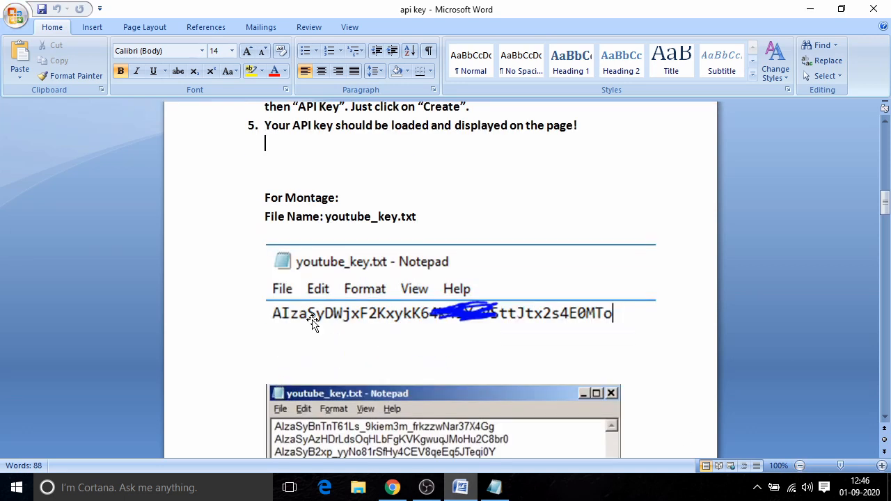
pyautogui.scroll(-2, 312, 322)
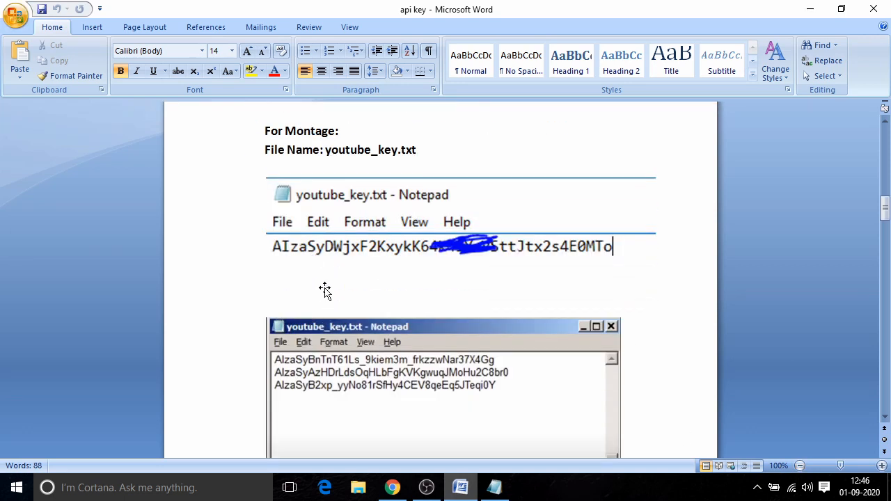
pyautogui.click(386, 298)
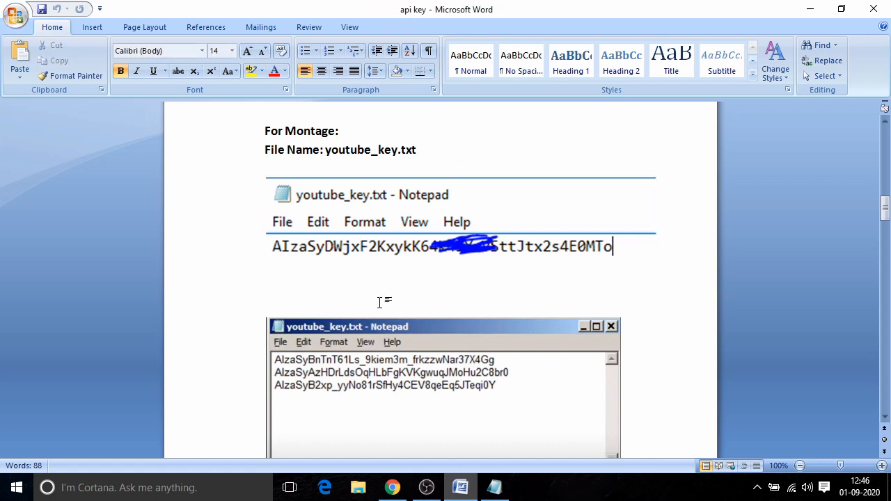
pyautogui.scroll(-2, 379, 302)
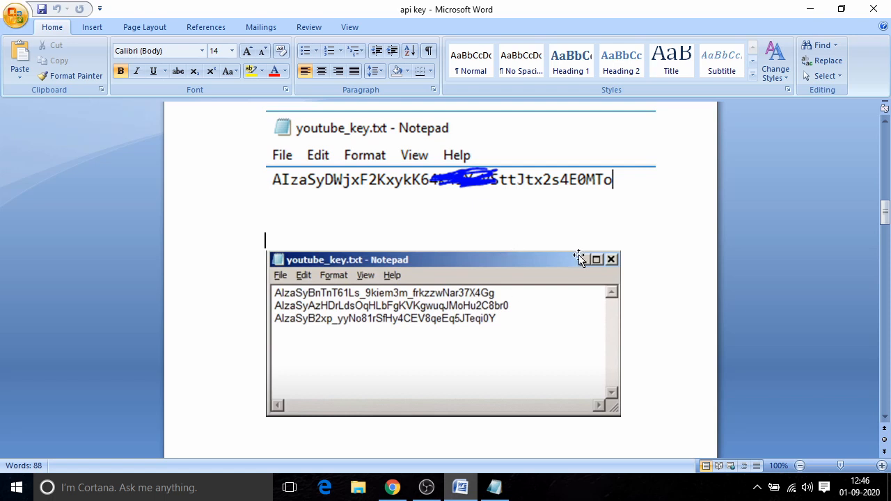
pyautogui.scroll(-3, 580, 257)
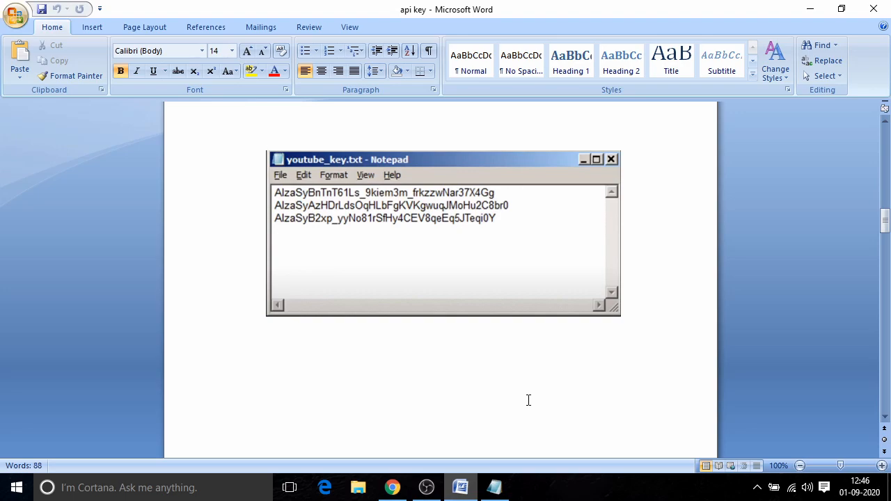
pyautogui.scroll(15, 529, 400)
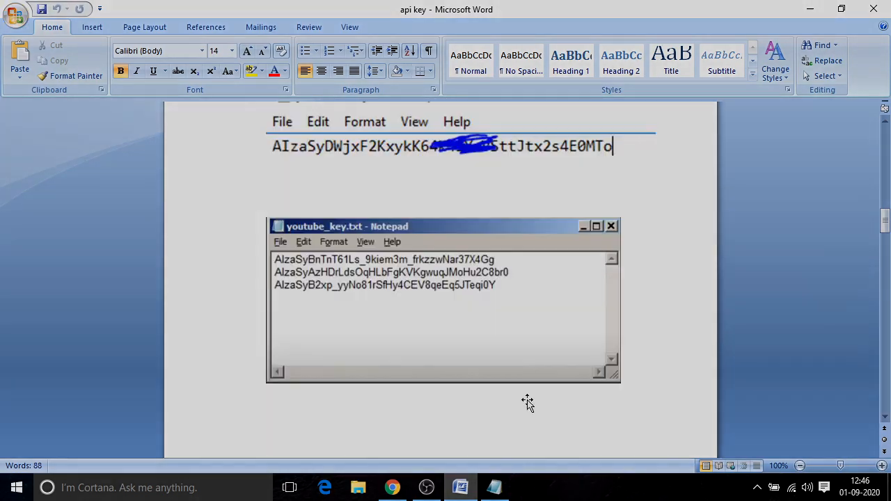
pyautogui.scroll(7, 529, 400)
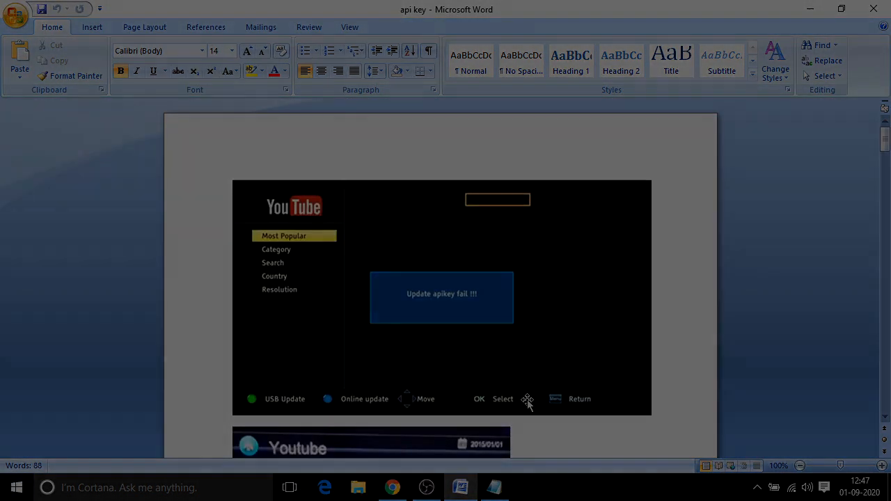